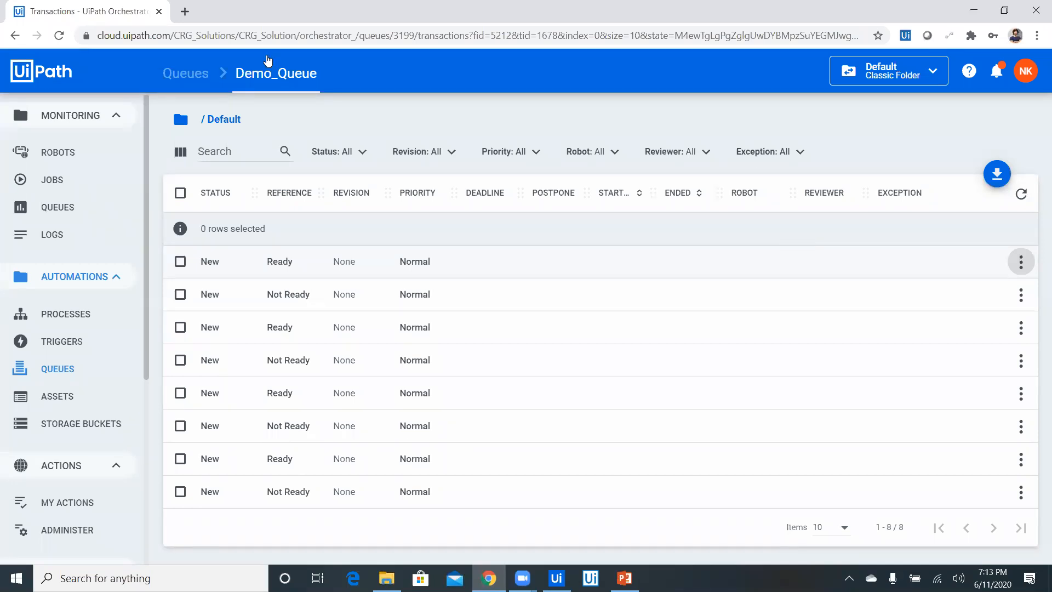
# Begin adding a new queue from the queues list and try 50 and 51 as its maximum number of retries
pyautogui.click(192, 75)
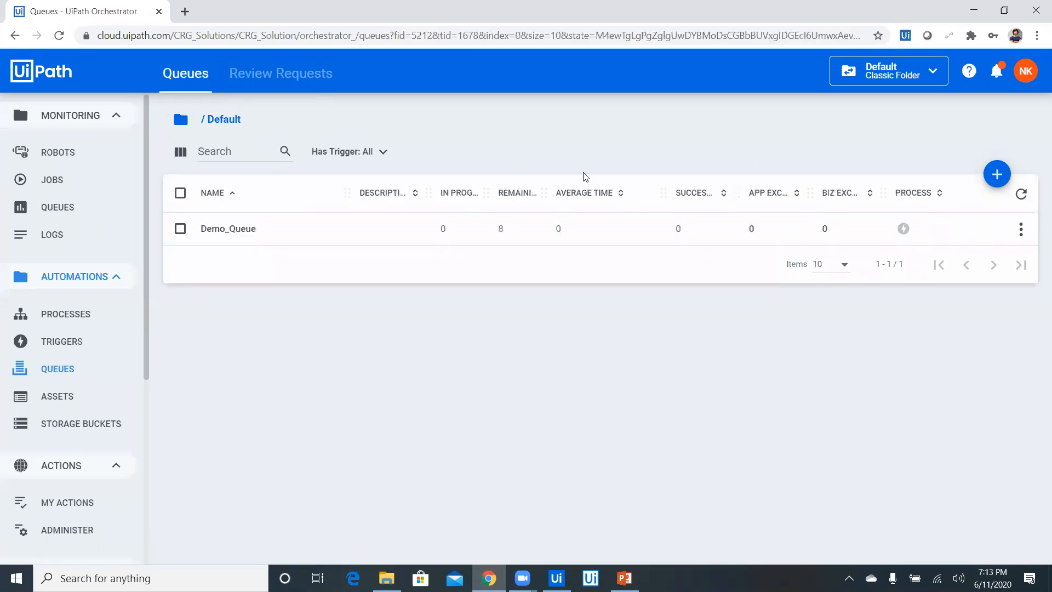
pyautogui.click(998, 173)
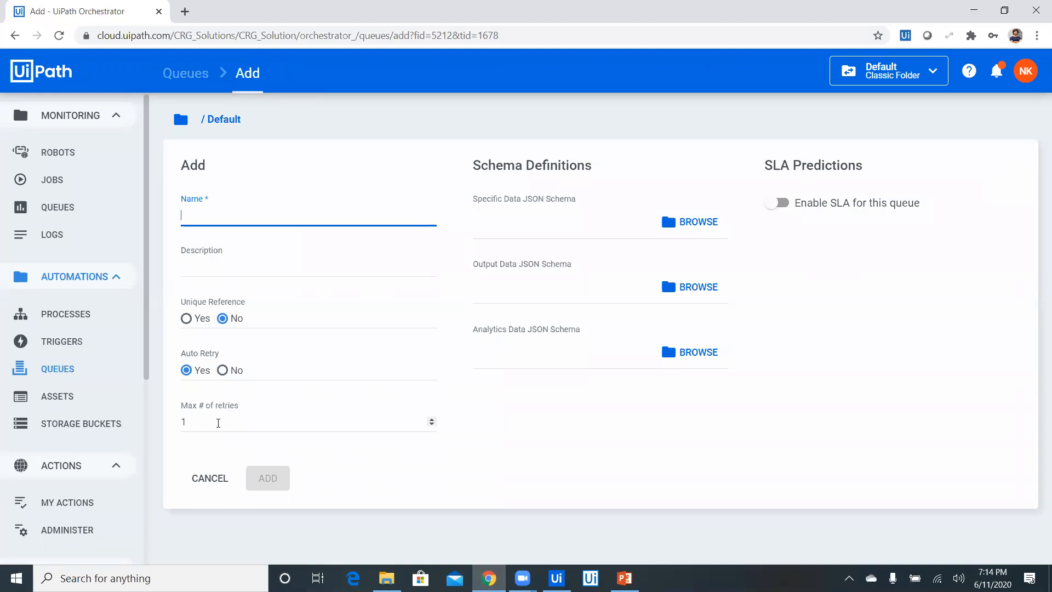
pyautogui.click(218, 422)
pyautogui.press('BackSpace')
pyautogui.write('50')
pyautogui.press('BackSpace')
pyautogui.write('1')
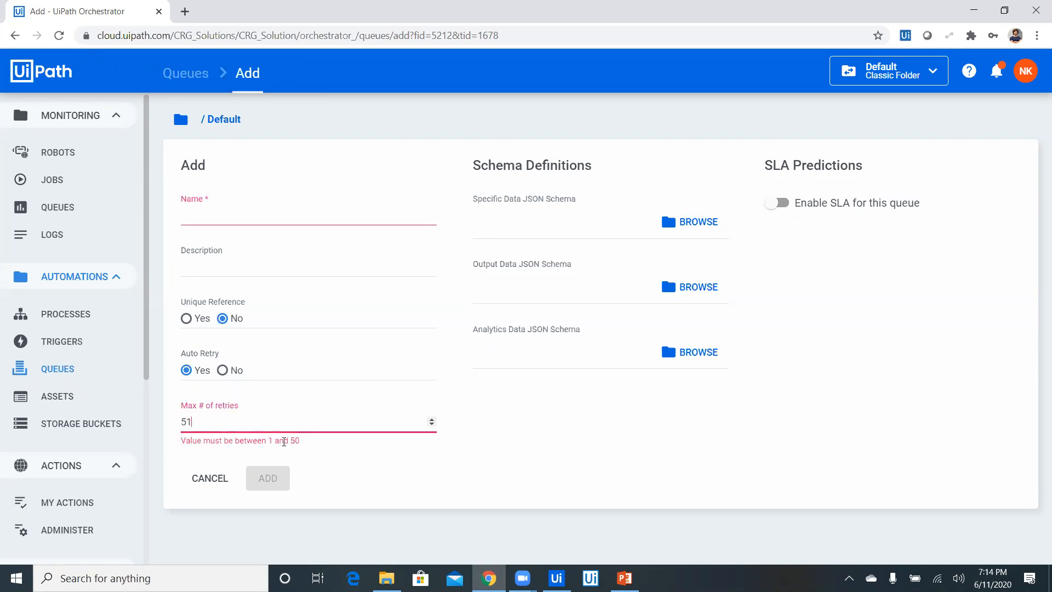
# Set the new queue's maximum number of retries to 2, and discard the queue without adding it
pyautogui.press('BackSpace')
pyautogui.press('BackSpace')
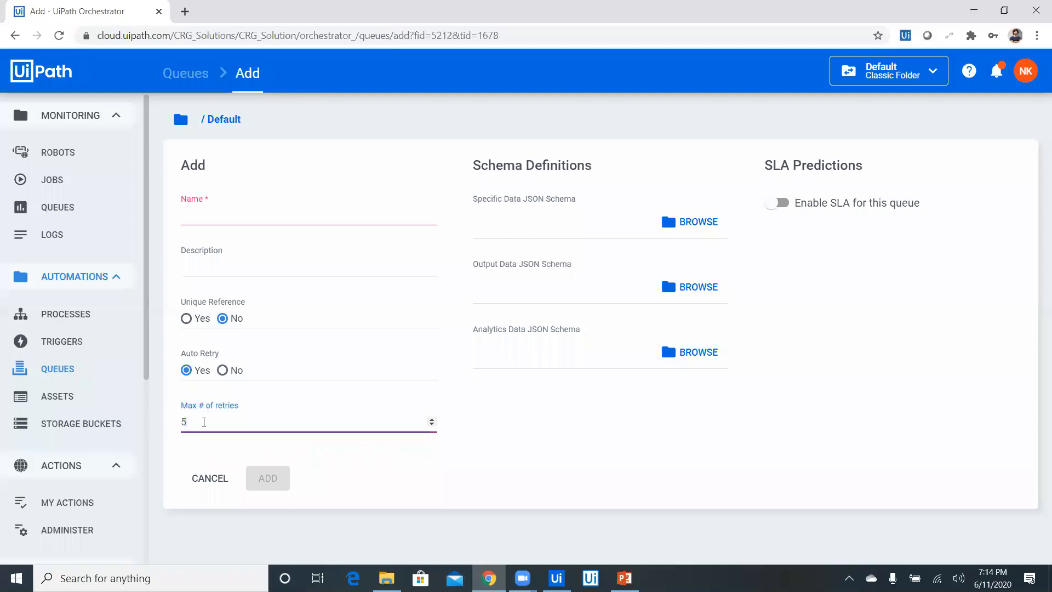
pyautogui.write('2')
pyautogui.click(487, 484)
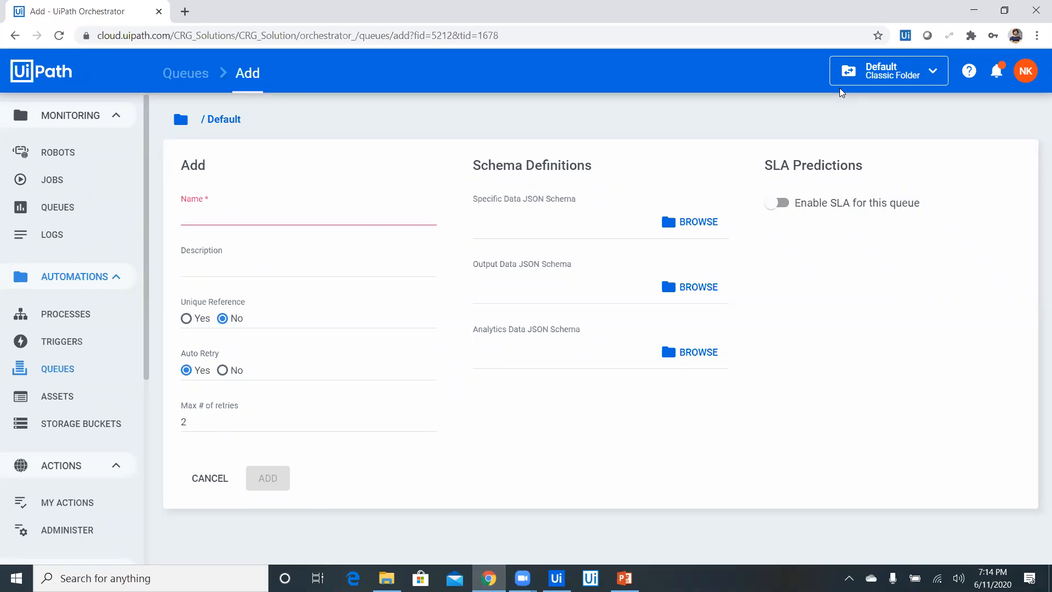
pyautogui.click(214, 487)
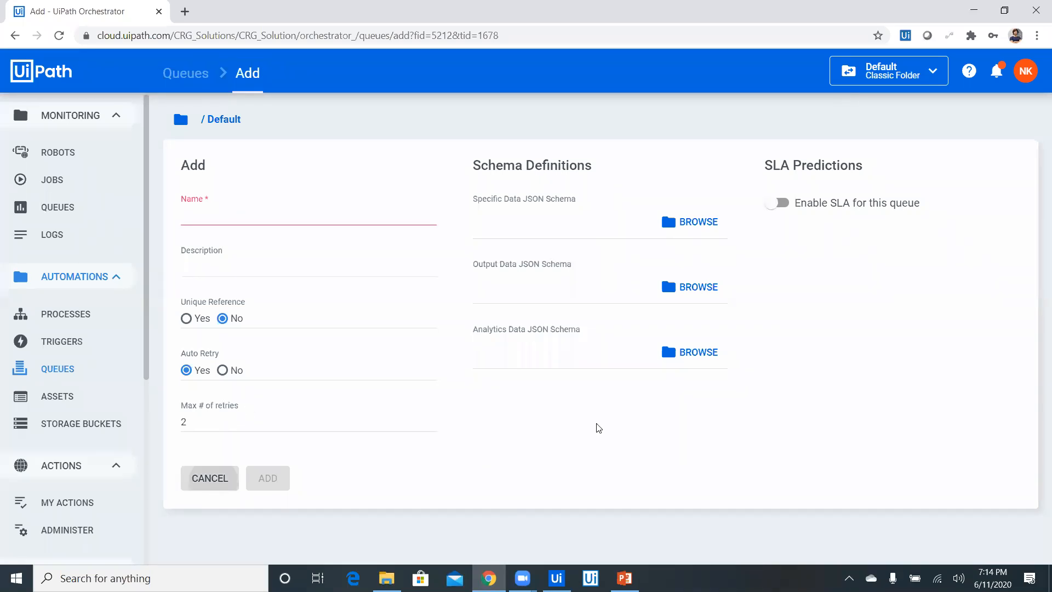
pyautogui.click(637, 332)
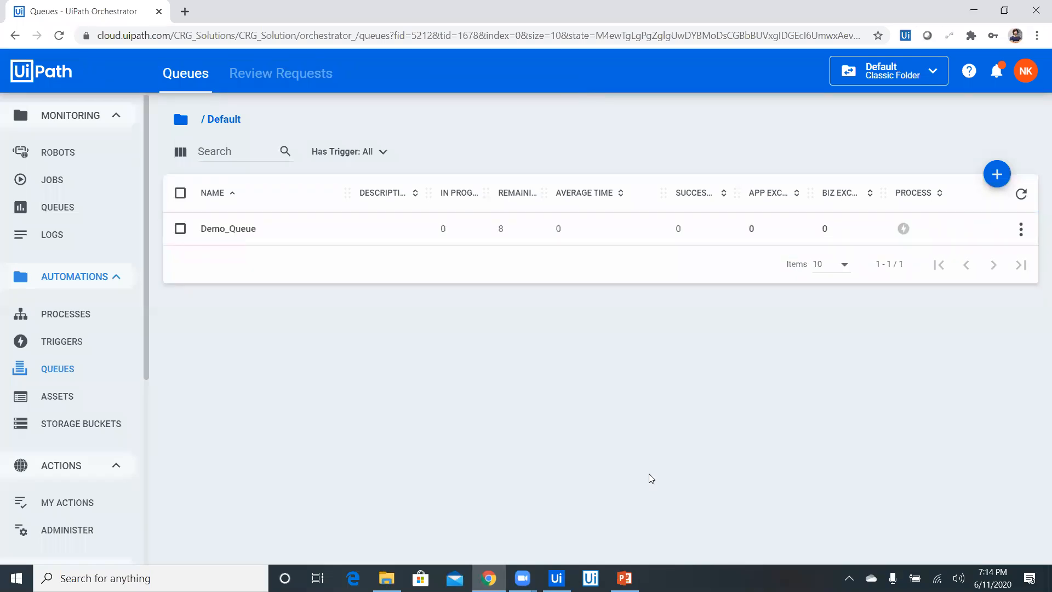
# Switch to UiPath Studio and inspect the Set Transaction Status properties at the end of the sequence that enters data in RPA Challenge
pyautogui.click(556, 578)
pyautogui.doubleClick(600, 290)
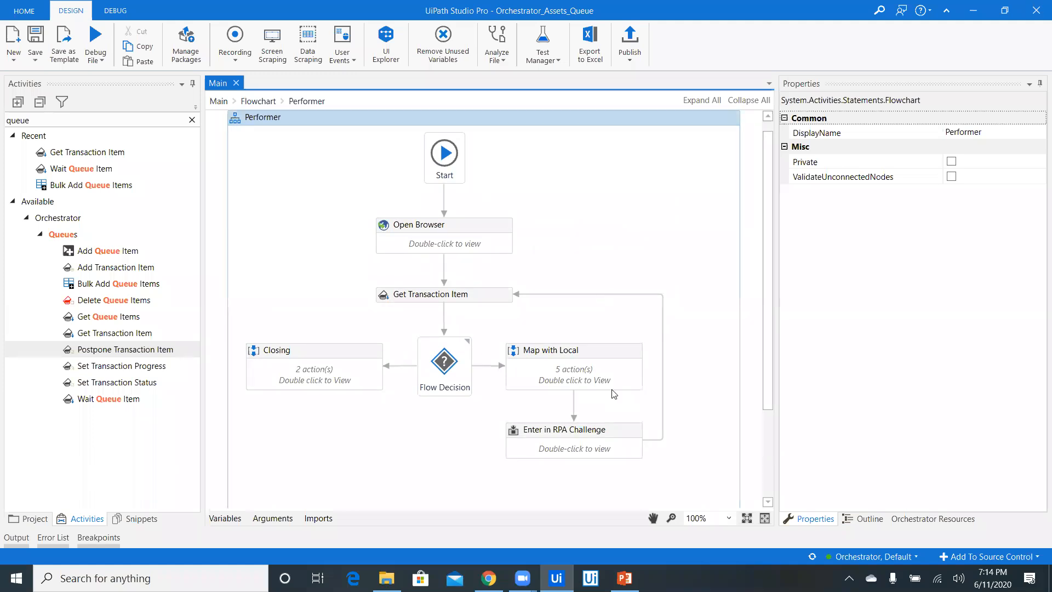
pyautogui.doubleClick(569, 438)
pyautogui.click(480, 283)
pyautogui.doubleClick(508, 288)
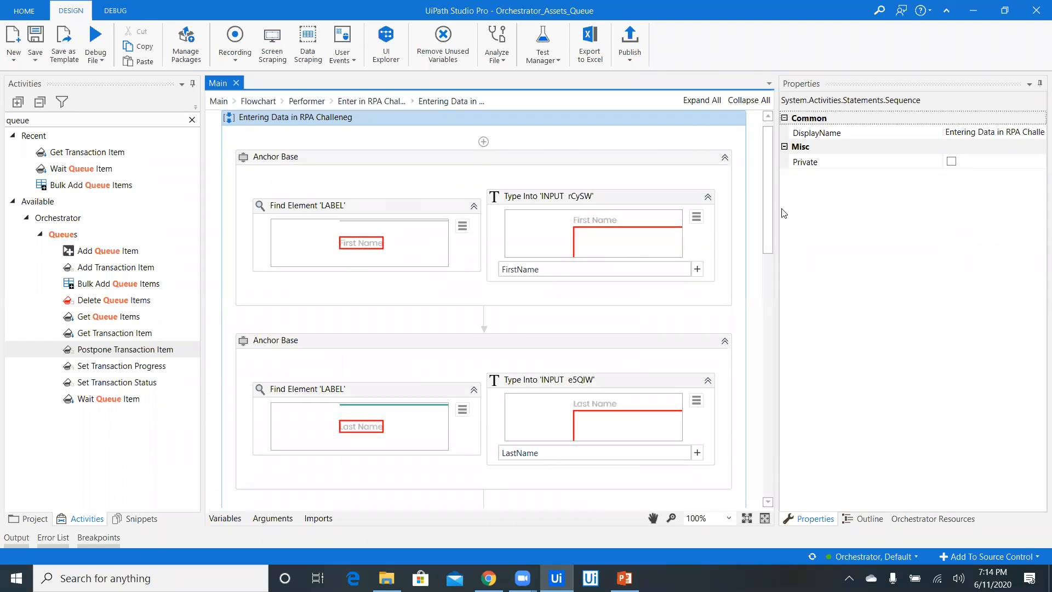
pyautogui.scroll(-10, 775, 348)
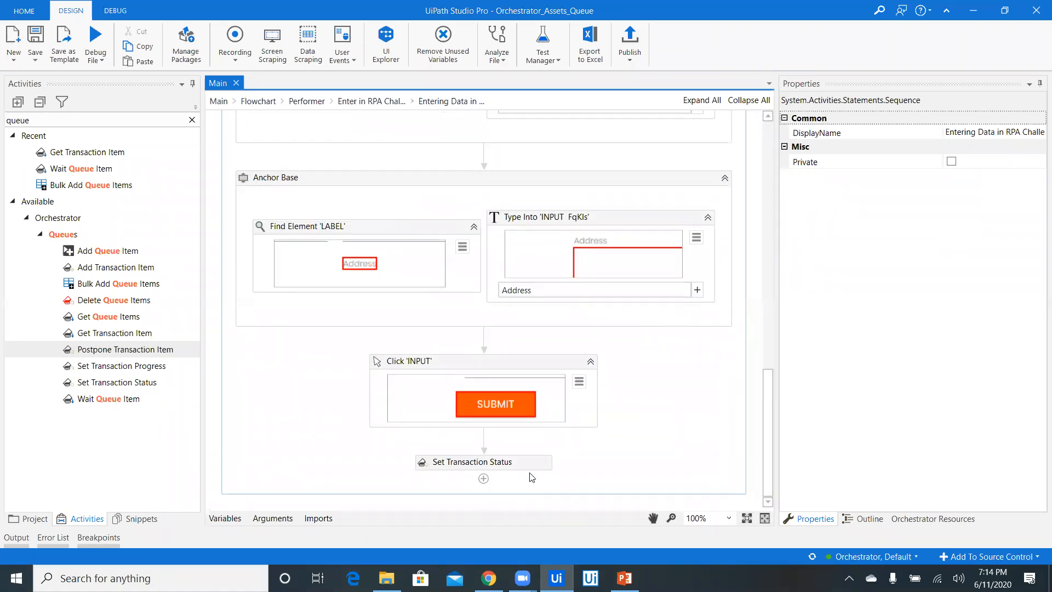
pyautogui.click(529, 467)
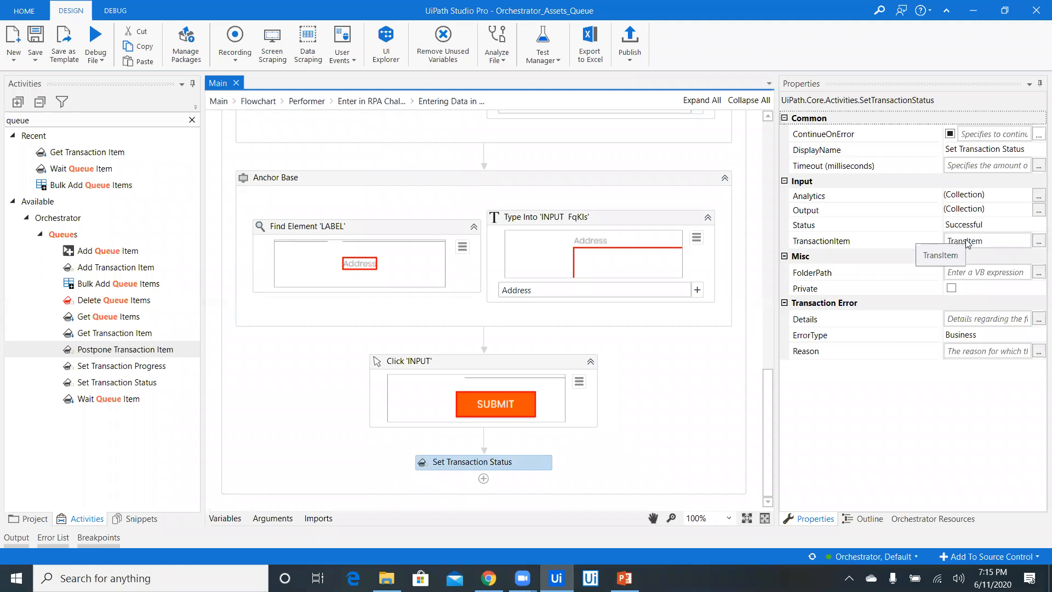
# Inspect the Set Transaction Status properties in the Exception catch of Enter in RPA Challenge
pyautogui.click(363, 102)
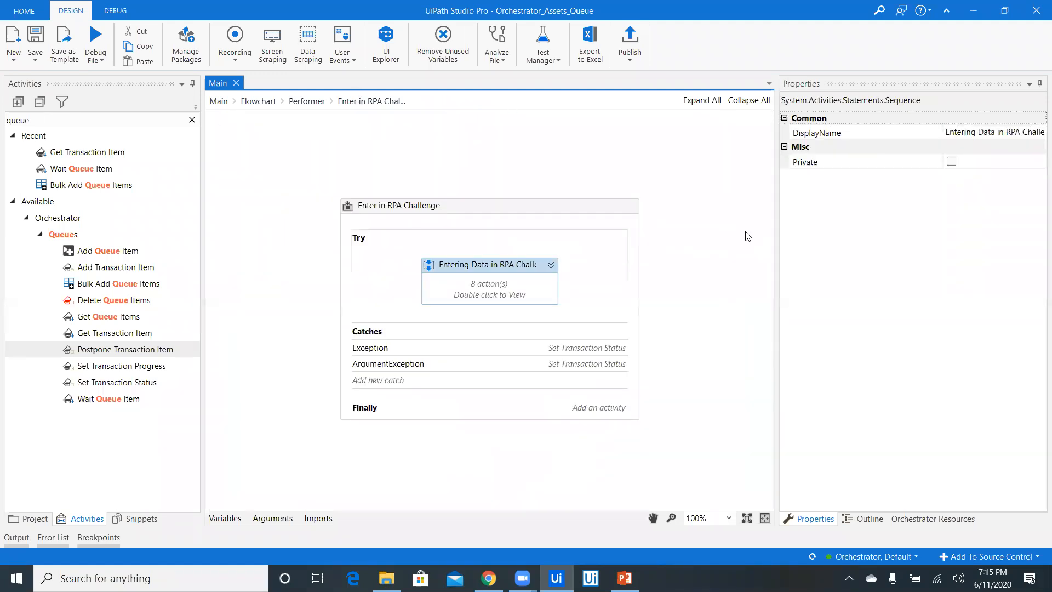
pyautogui.click(441, 349)
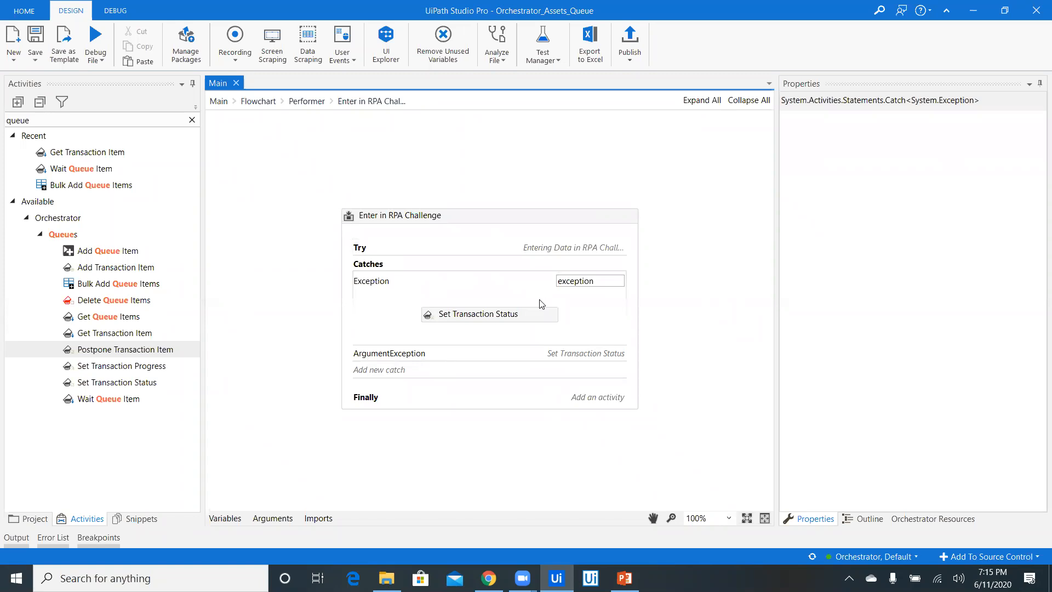
pyautogui.click(538, 322)
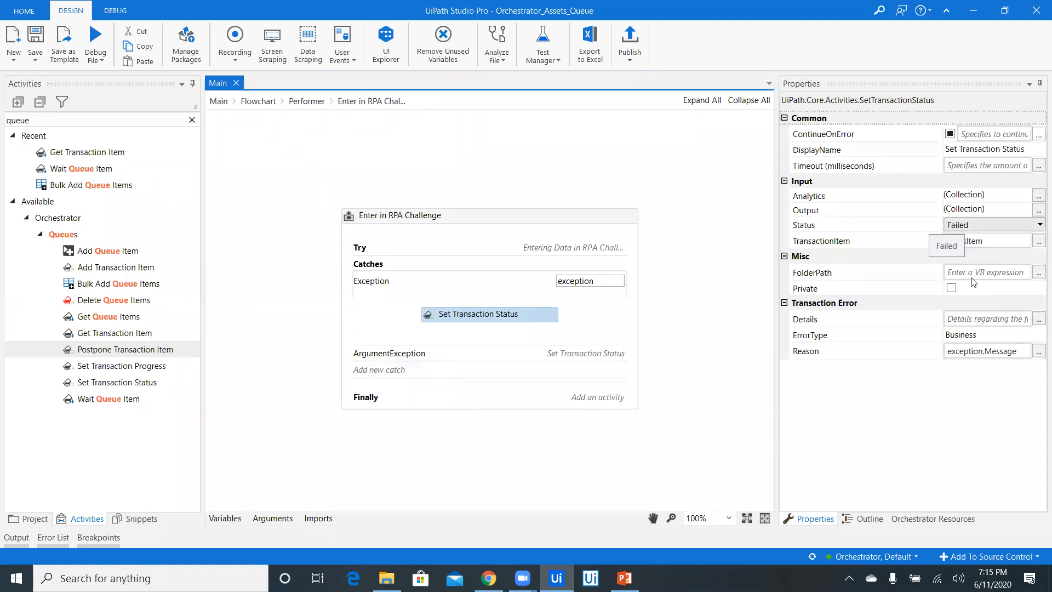
# Try Application as the Exception catch's transaction error type, set it back to Business, and save the workflow
pyautogui.click(984, 337)
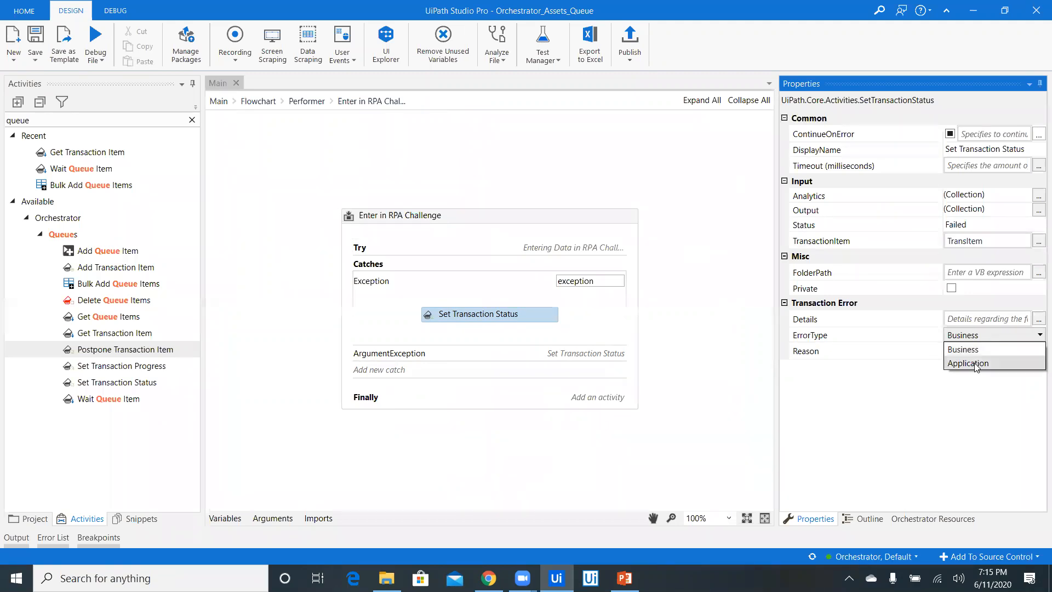
pyautogui.click(974, 351)
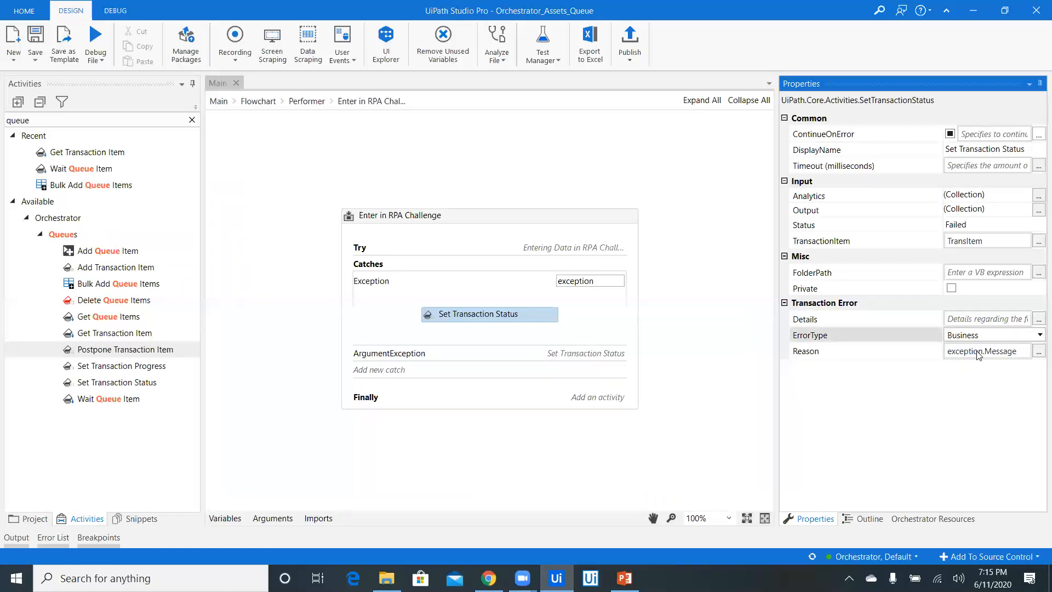
pyautogui.click(988, 338)
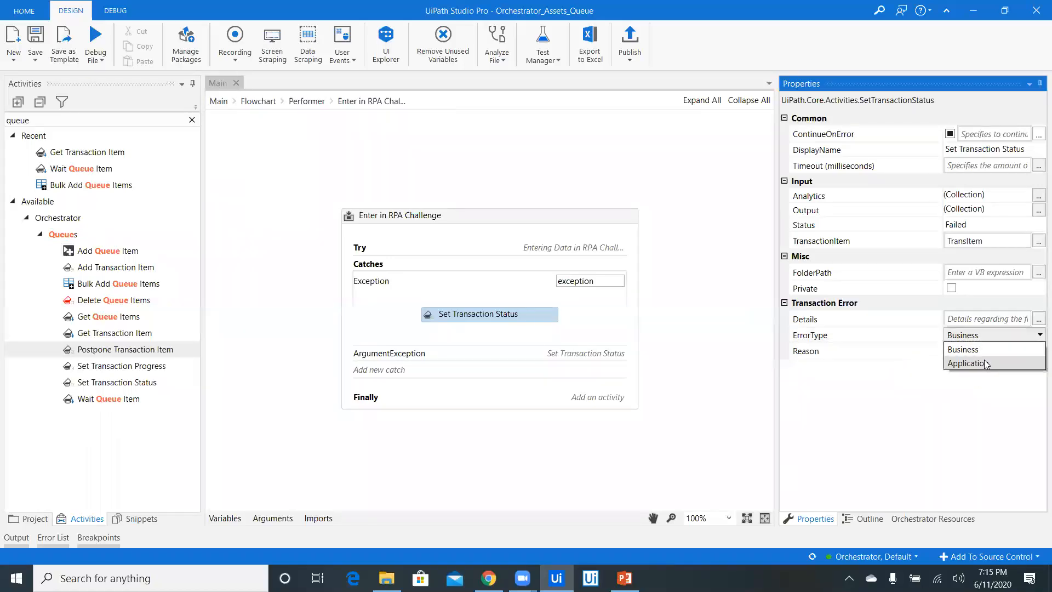
pyautogui.click(980, 363)
pyautogui.click(982, 341)
pyautogui.click(980, 349)
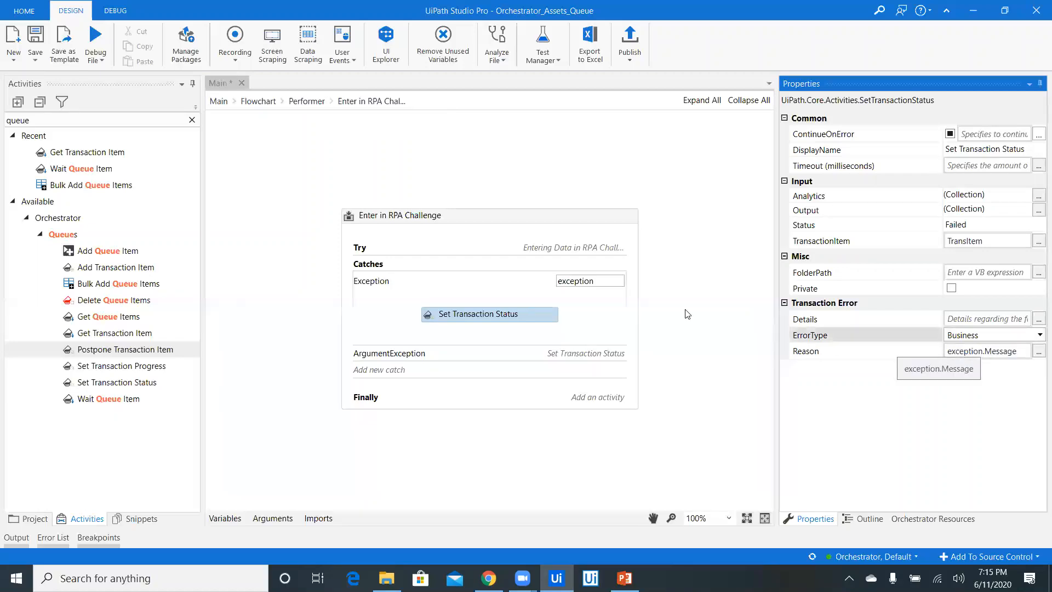
pyautogui.click(957, 397)
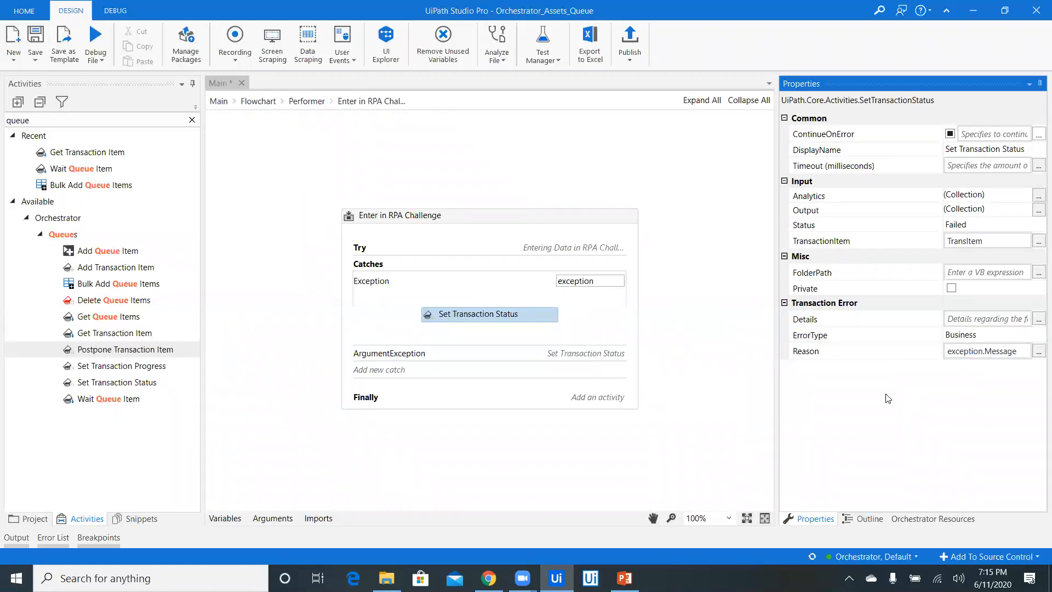
pyautogui.hotkey('ctrl', 's')
# Compare the Set Transaction Status error settings in the ArgumentException catch with those in the Exception catch
pyautogui.click(503, 355)
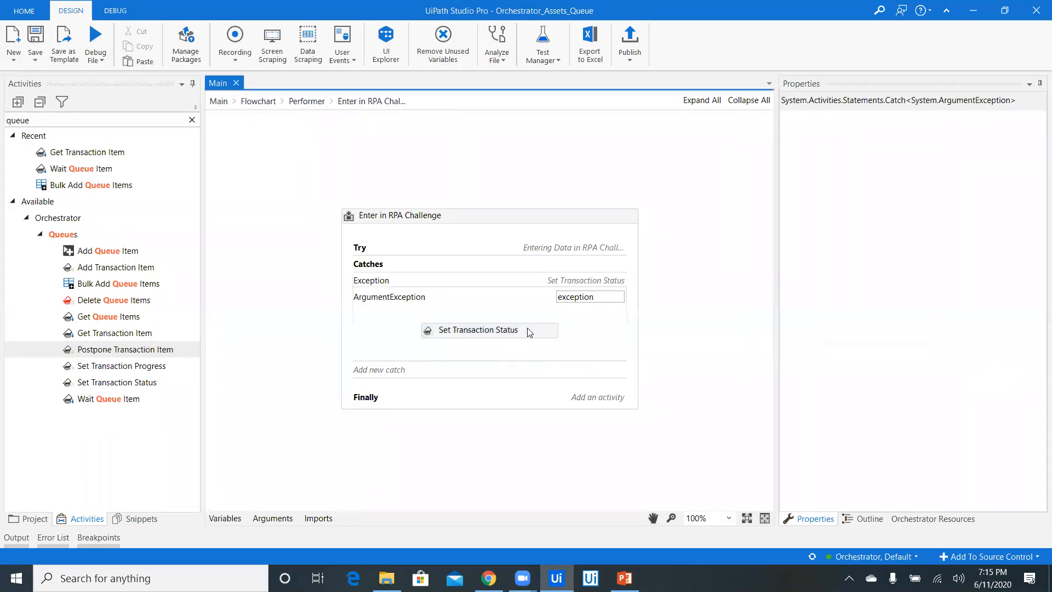
pyautogui.click(527, 328)
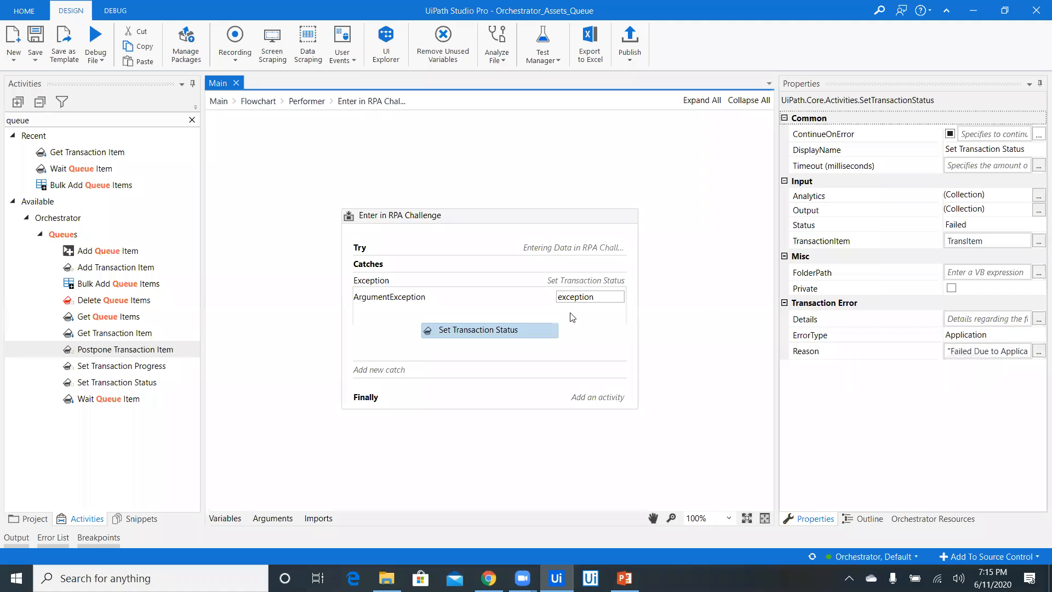
pyautogui.click(494, 287)
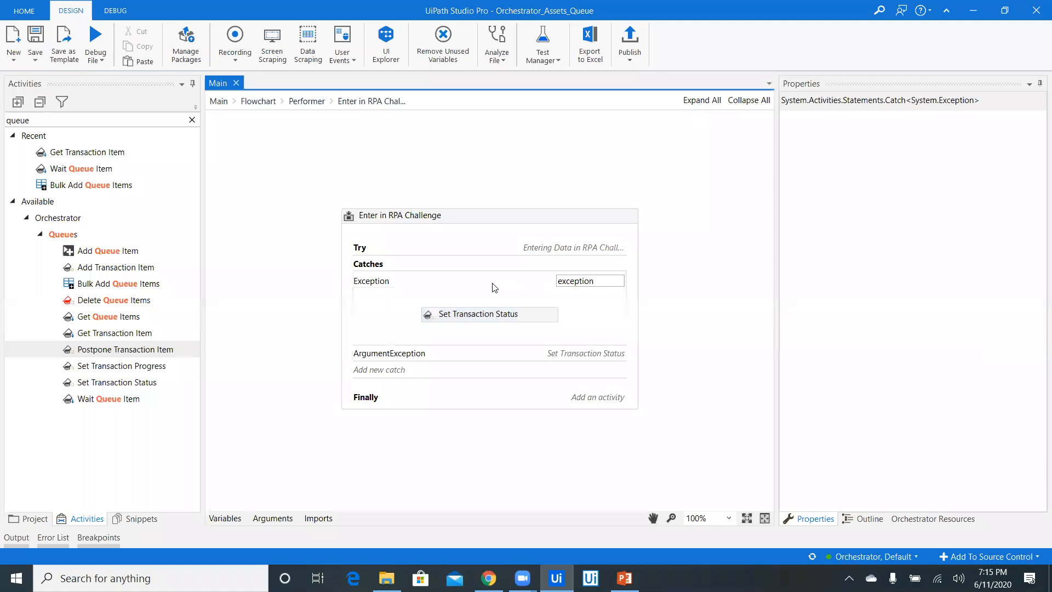
pyautogui.click(518, 315)
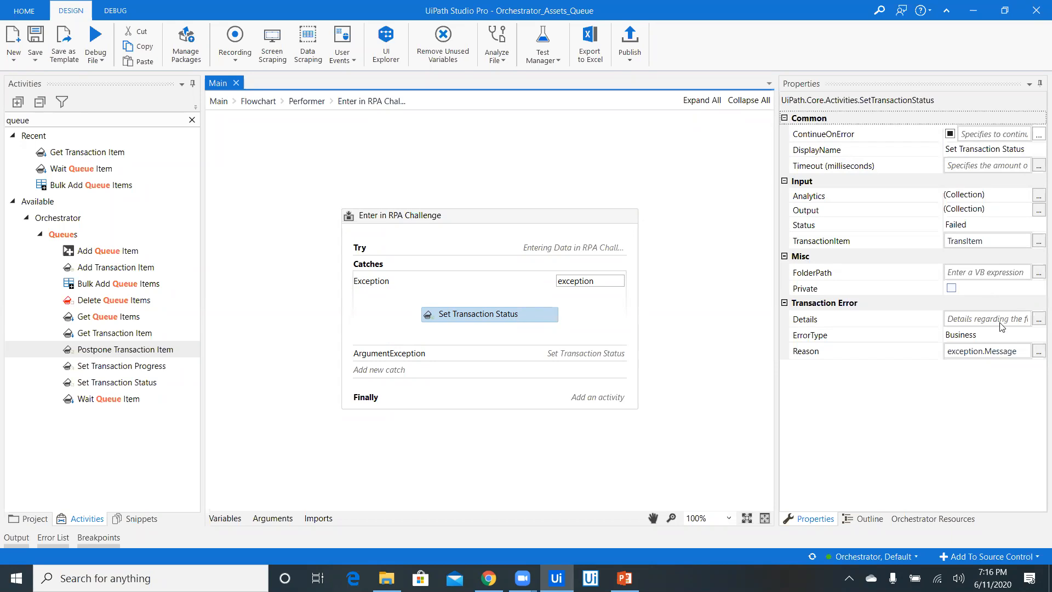
pyautogui.click(949, 396)
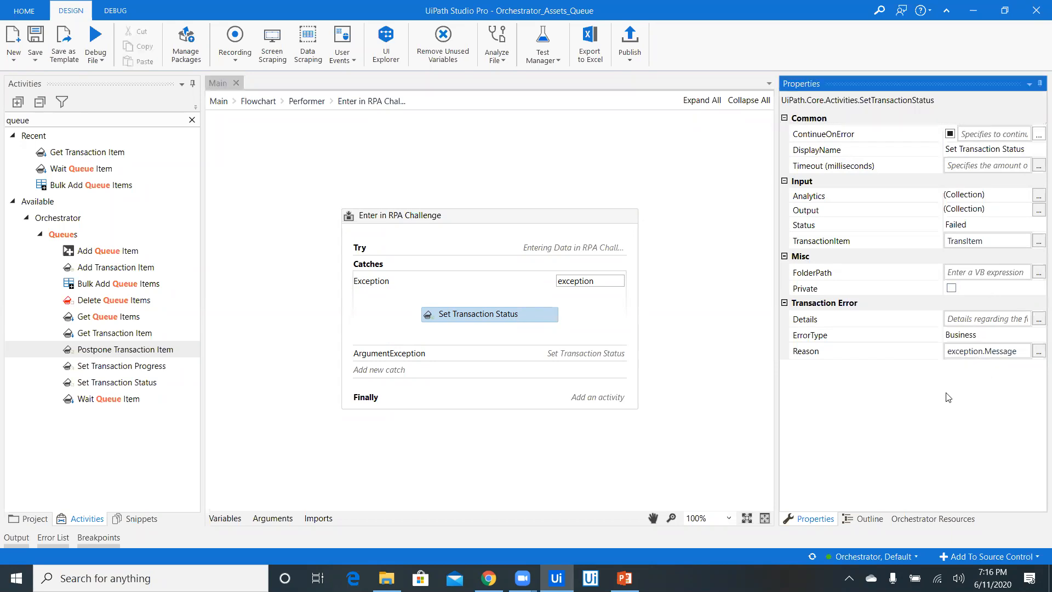
# Review the Try block, return to the Performer flowchart, and switch to the Orchestrator Queue Management slide in PowerPoint
pyautogui.click(501, 249)
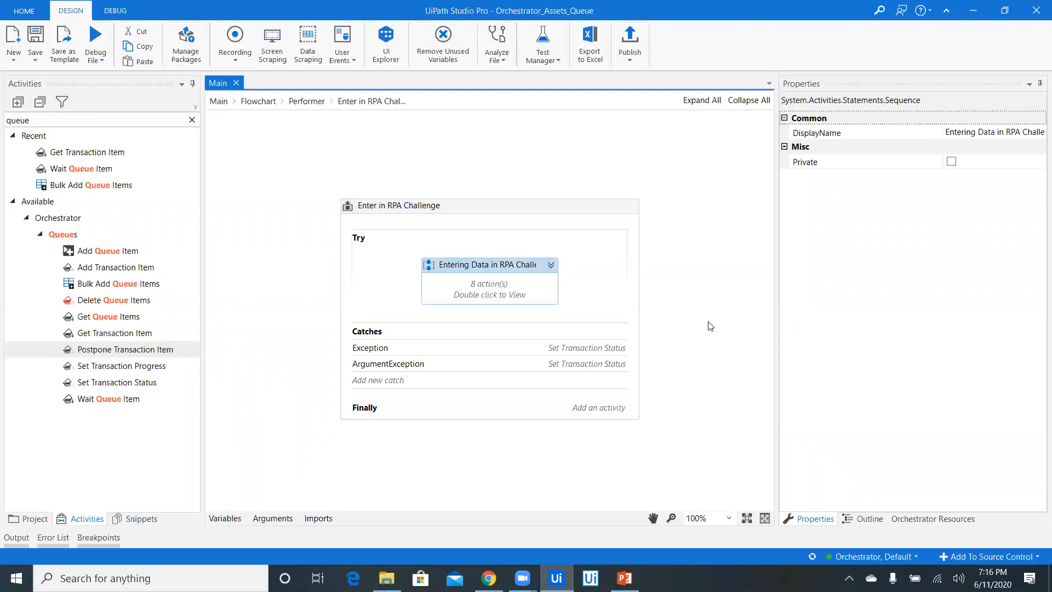
pyautogui.click(305, 102)
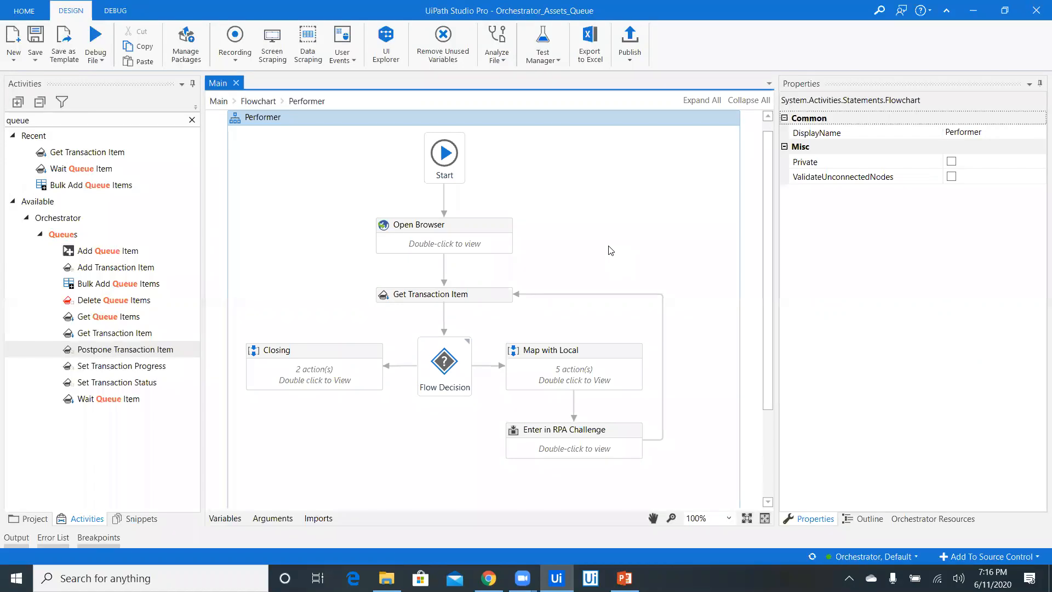
pyautogui.click(624, 578)
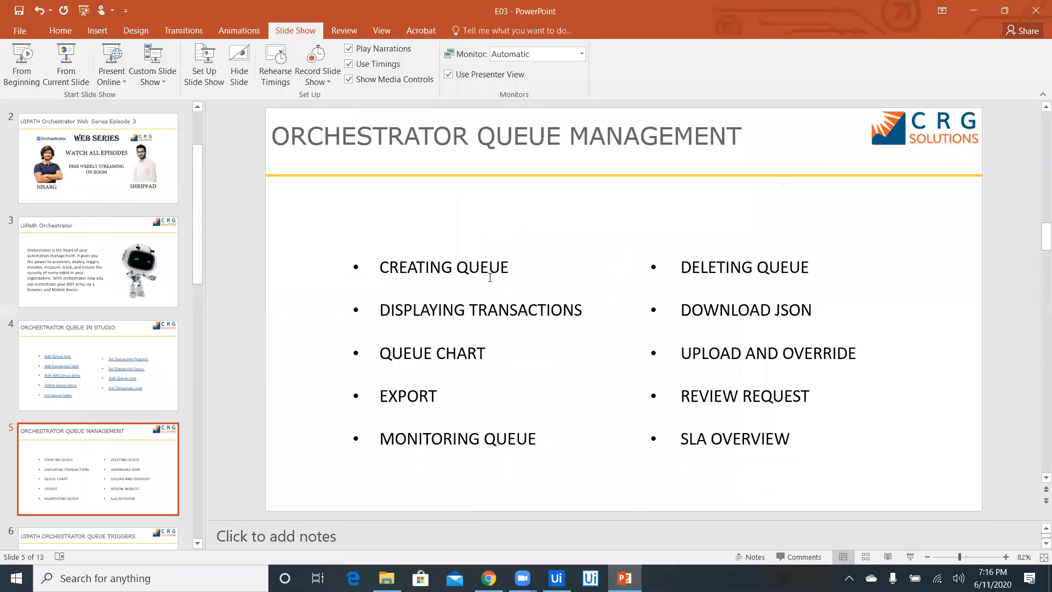
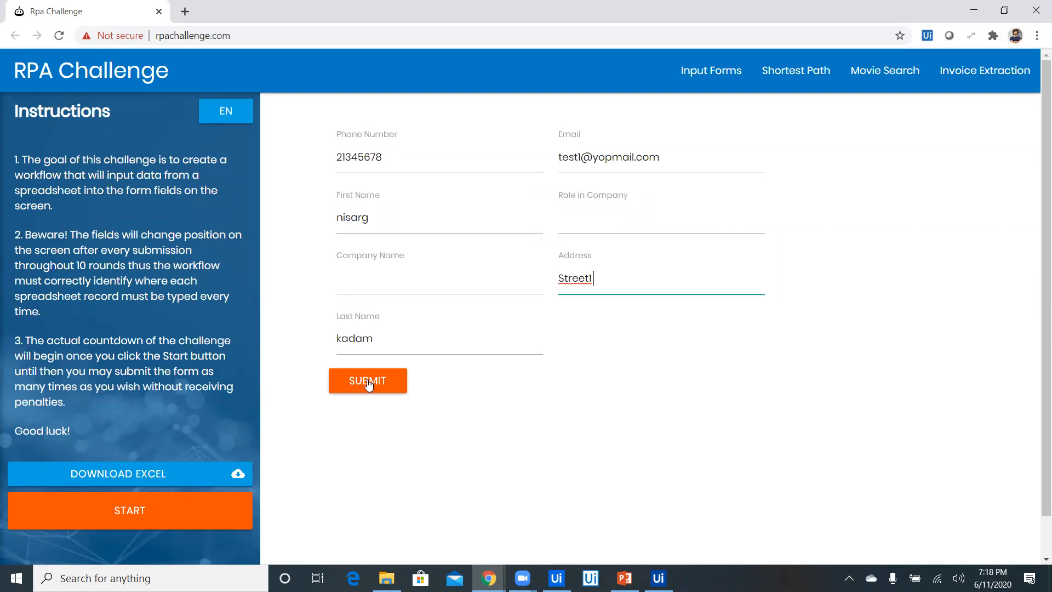
# Fill in the RPA Challenge form with the second queue item's name, phone number, email and address, and submit it
pyautogui.write('6723582')
pyautogui.write('test3@yopmail.com')
pyautogui.write('Stree5')
pyautogui.click(368, 561)
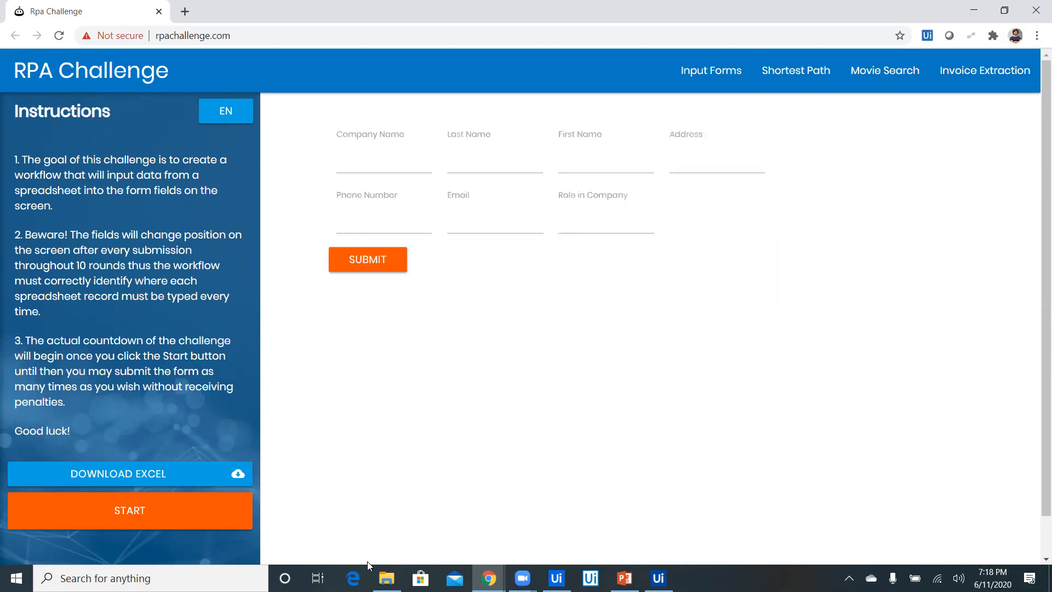
# Enter the third queue item's name, phone number, email and address in the reshuffled RPA Challenge form and submit it
pyautogui.press('Tab')
pyautogui.write('21345678')
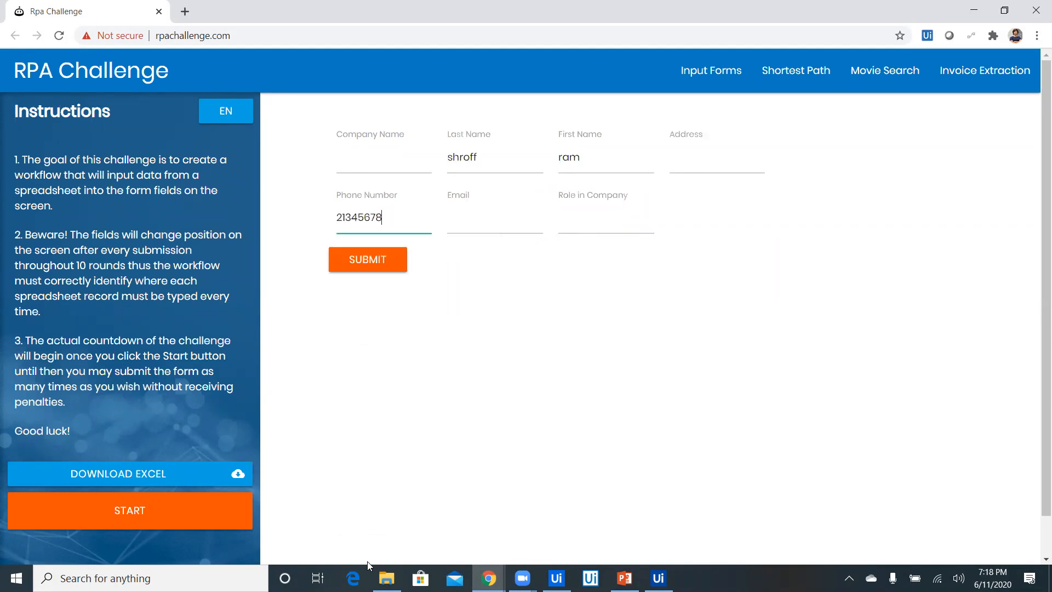
pyautogui.write('test1@yopmail.com')
pyautogui.write('Street1')
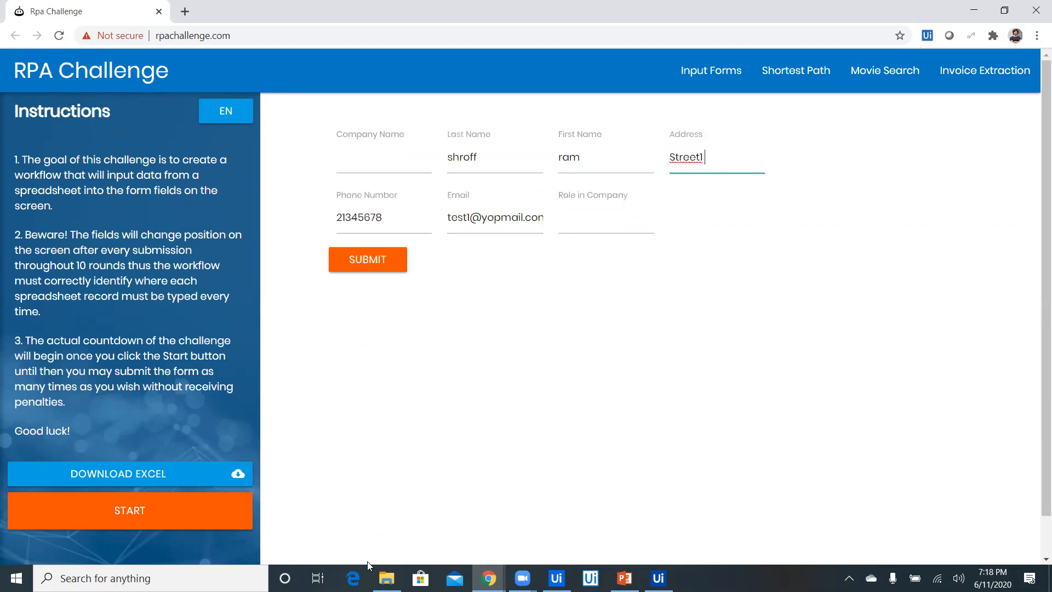
pyautogui.click(369, 263)
# Enter the fourth queue item's name, phone number, email and address in the RPA Challenge form and submit it
pyautogui.write('tiger')
pyautogui.write('item')
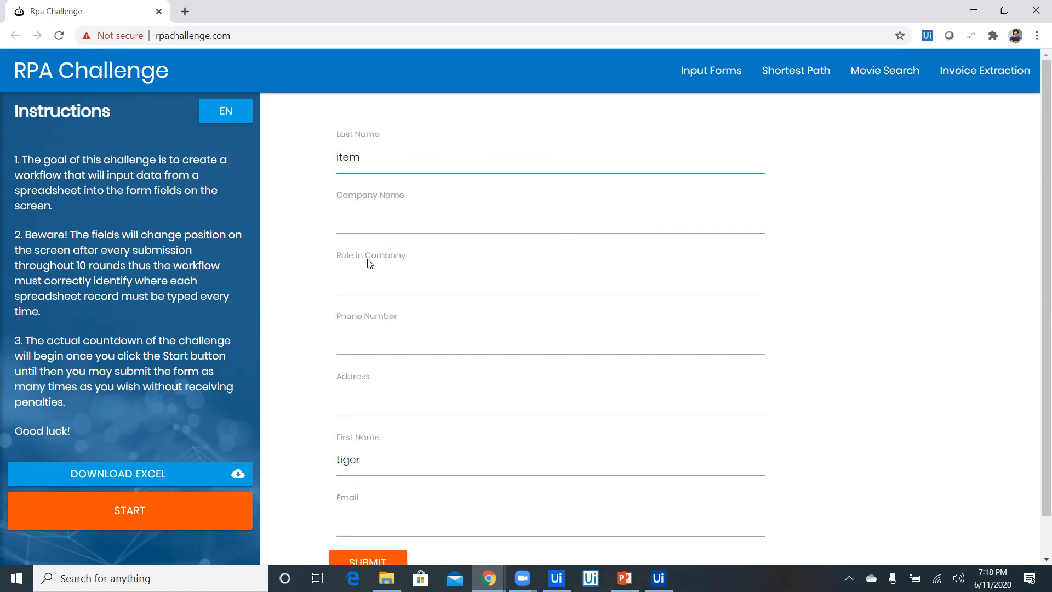
pyautogui.write('6723582test3@yopmail.com')
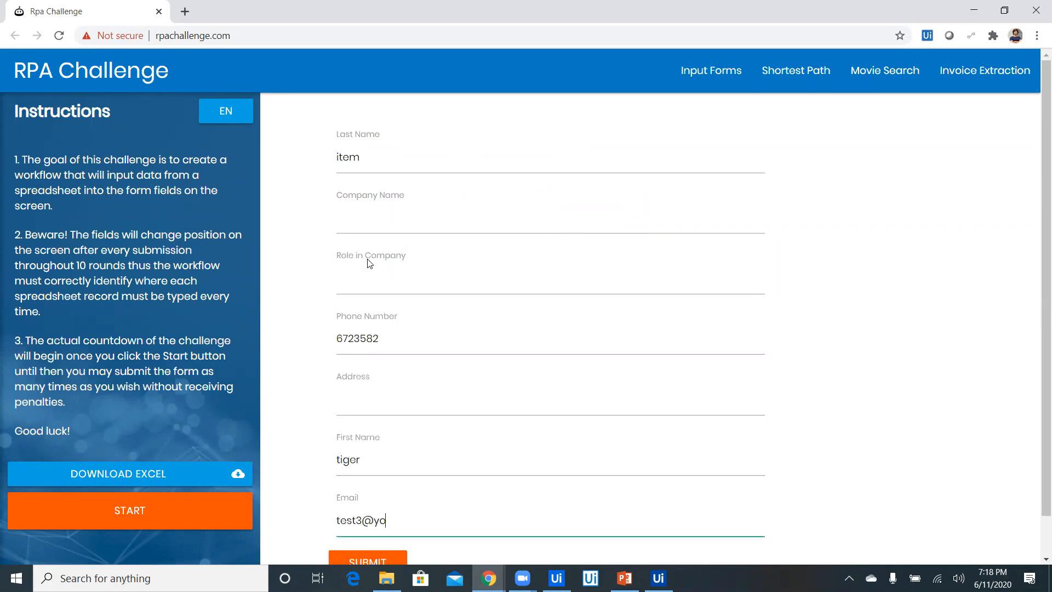
pyautogui.write('Stree5')
pyautogui.click(367, 560)
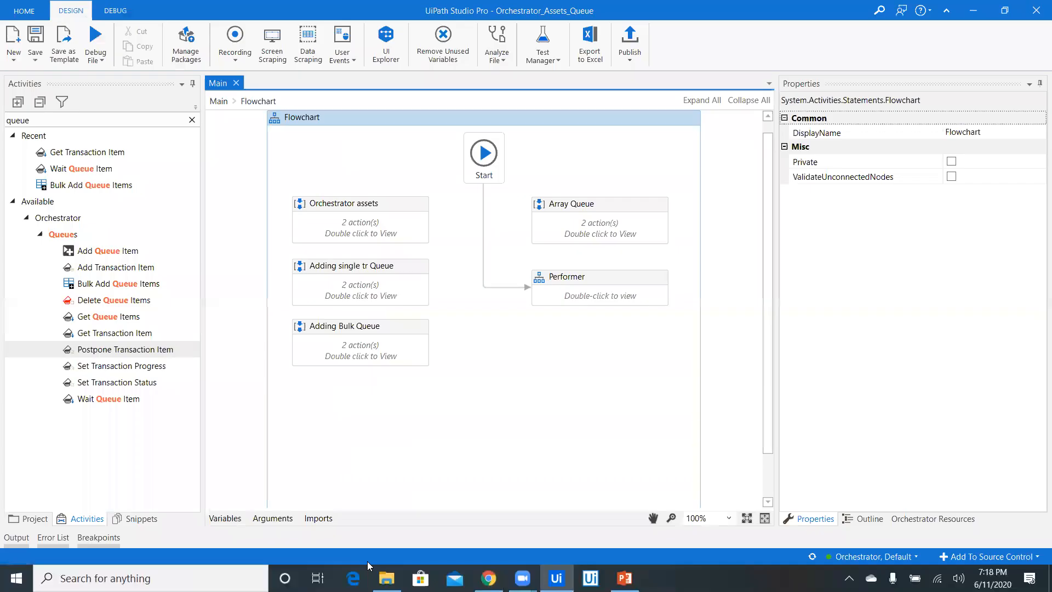
# Switch to UiPath Orchestrator in Chrome and display the transactions of Demo_Queue
pyautogui.click(553, 350)
pyautogui.click(489, 577)
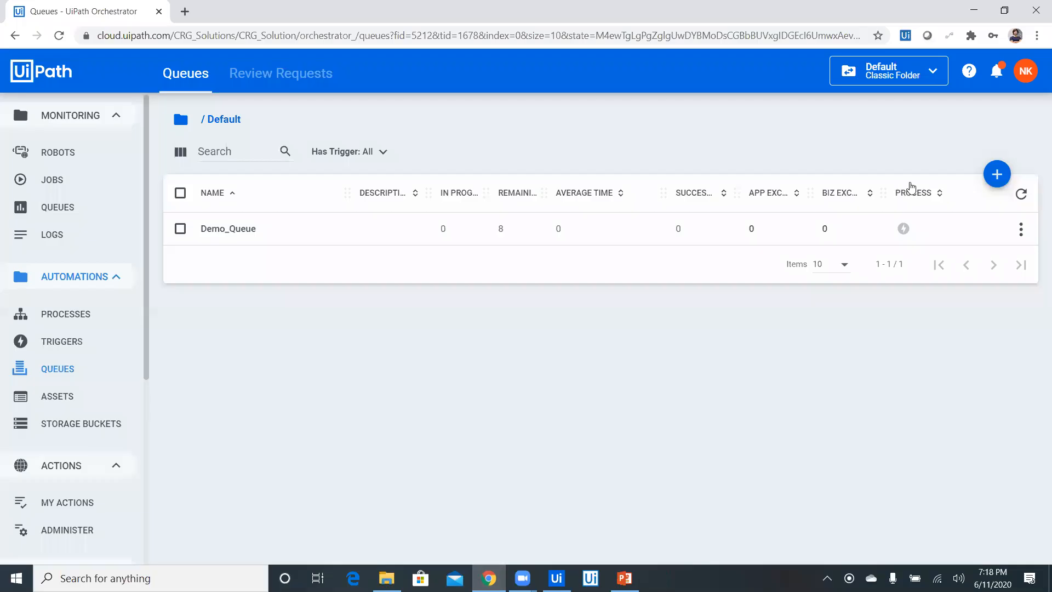
pyautogui.click(1020, 229)
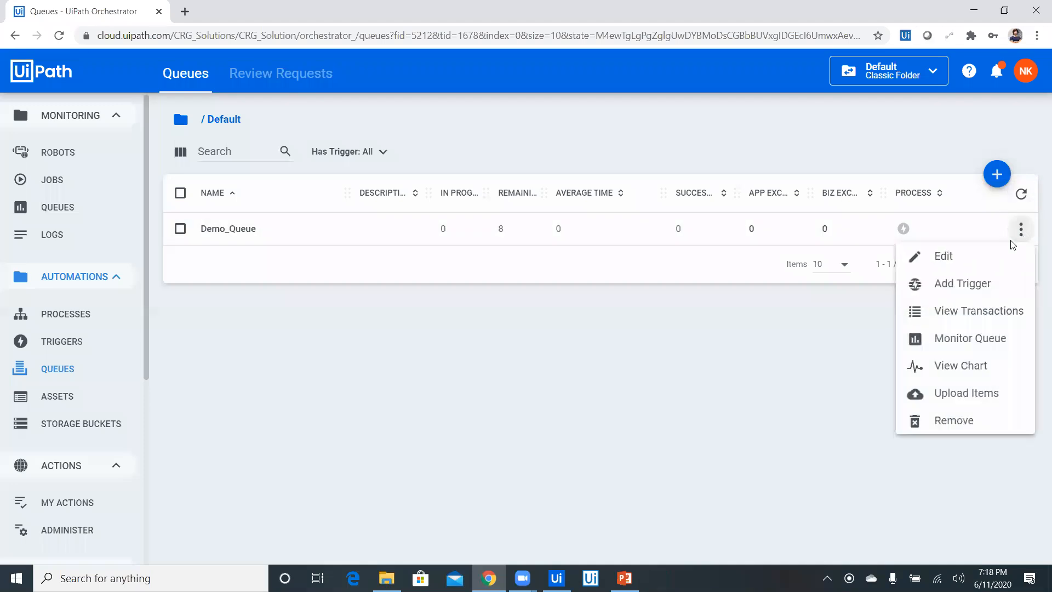
pyautogui.click(965, 315)
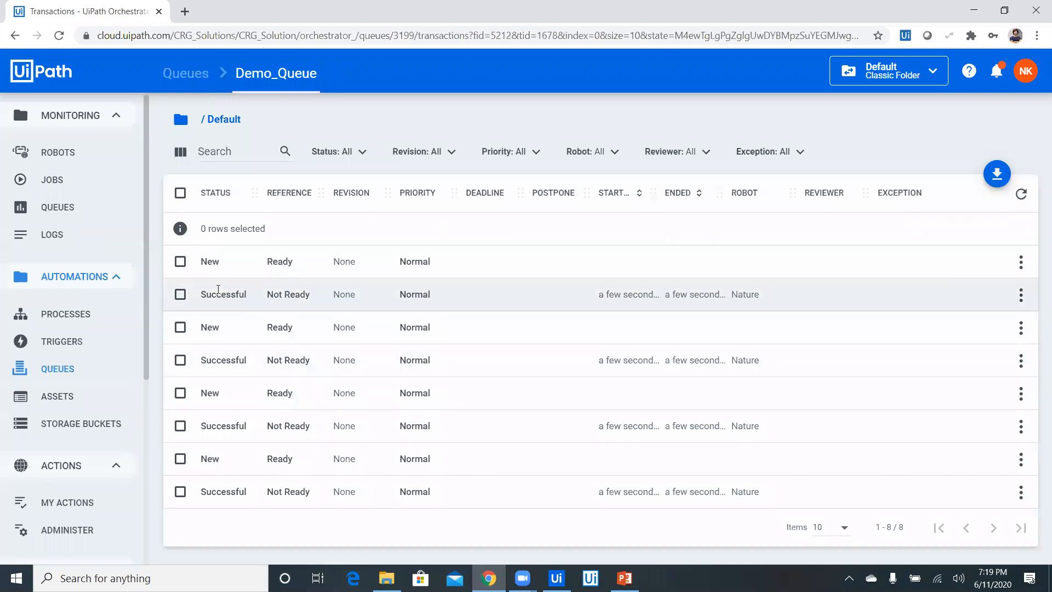
# Inspect the details and status history of the first successful transaction in Demo_Queue, and close its details
pyautogui.click(1020, 294)
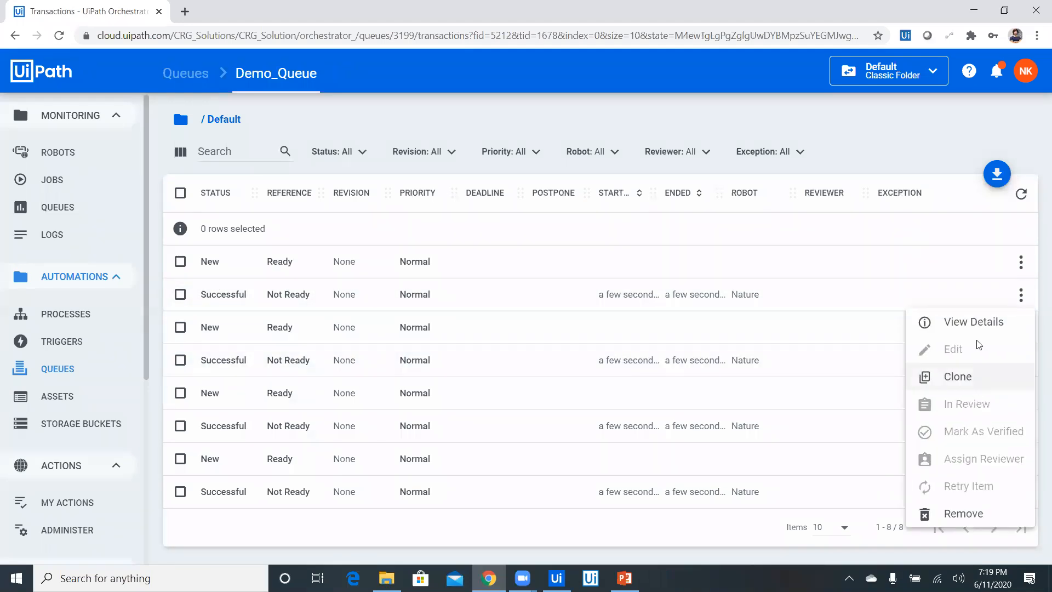
pyautogui.click(978, 327)
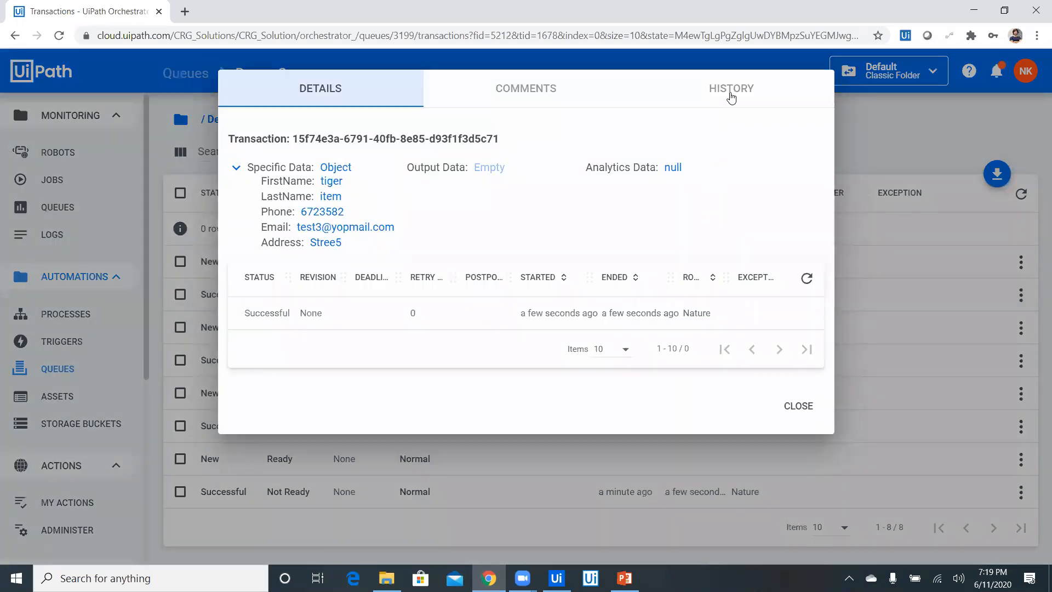
pyautogui.click(731, 97)
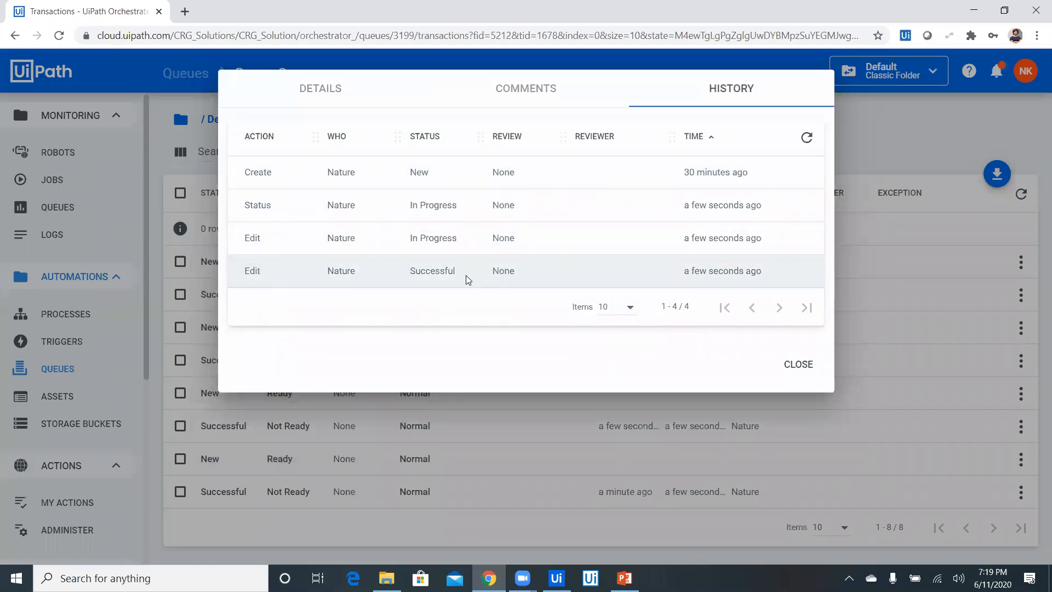
pyautogui.moveTo(733, 273)
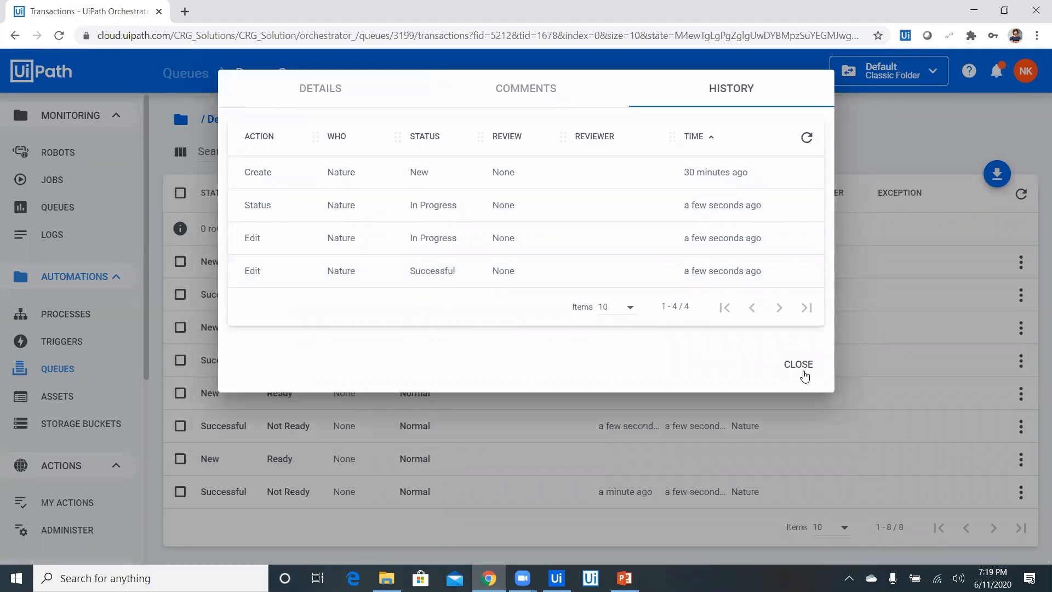
pyautogui.click(803, 375)
# Reopen Demo_Queue's transactions from the Queues list and export them, opening Demo_Queue-items.csv in Excel
pyautogui.click(203, 96)
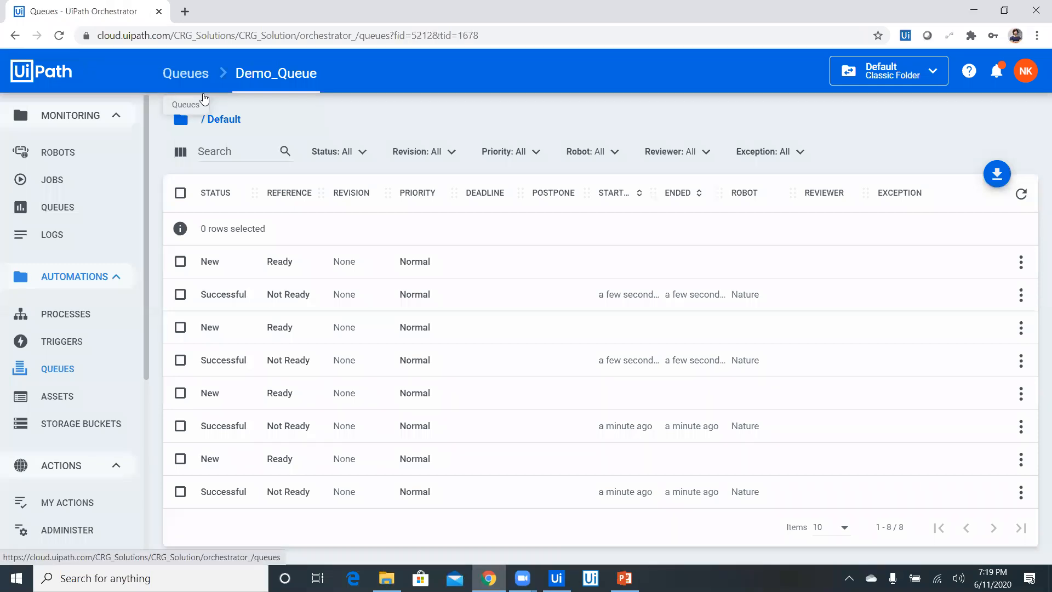
pyautogui.click(1020, 230)
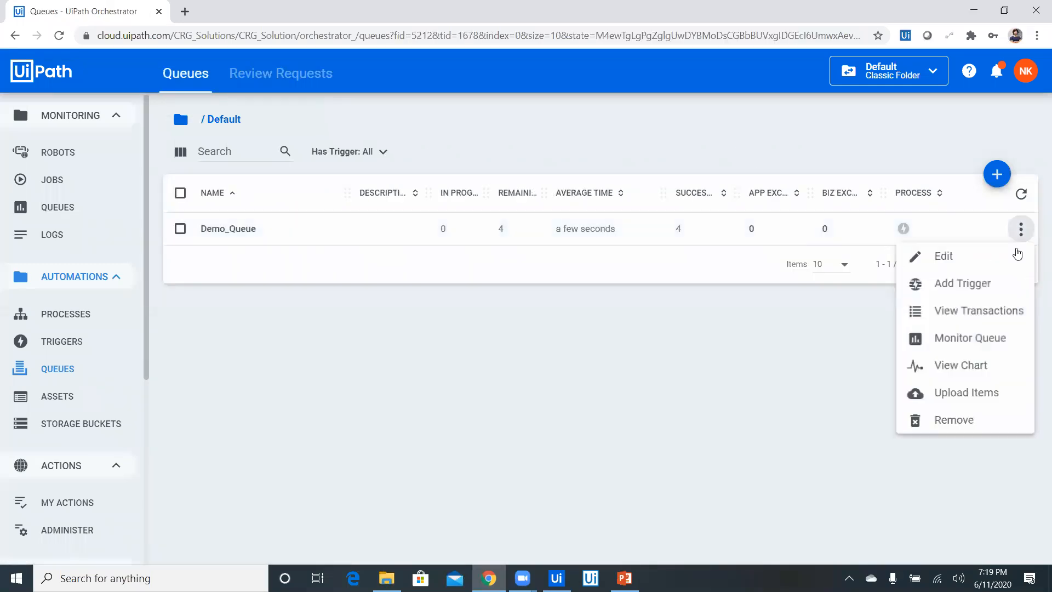
pyautogui.click(921, 313)
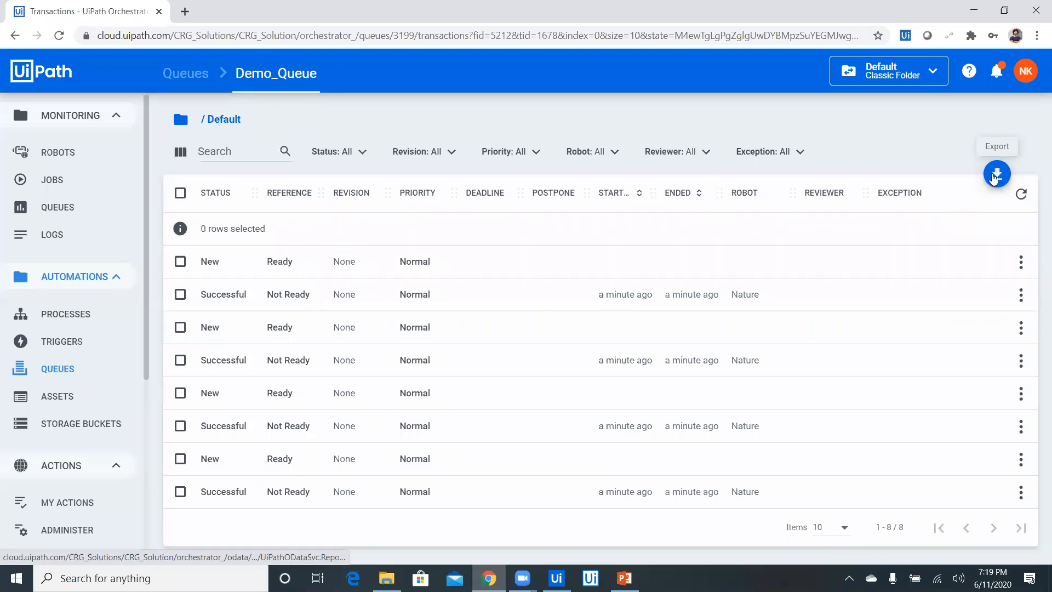
pyautogui.click(996, 174)
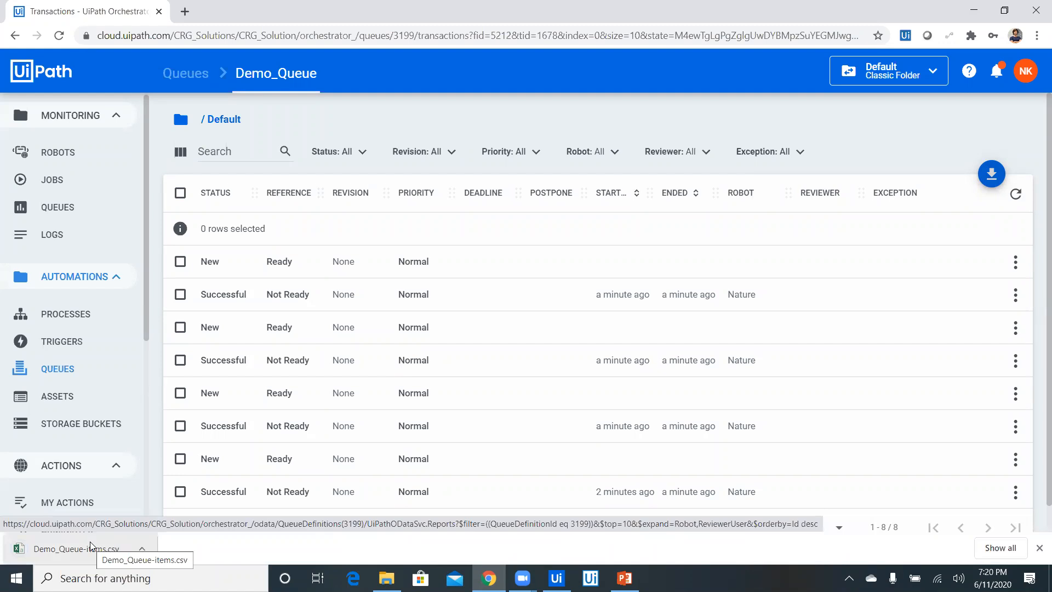
pyautogui.click(71, 552)
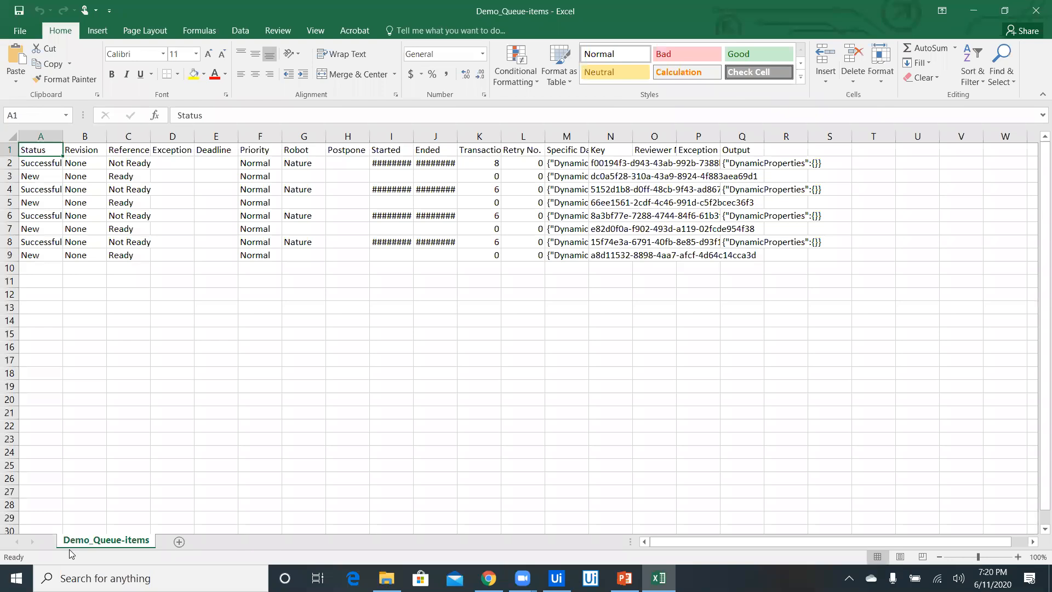
# Autofit the width of all columns in the Demo_Queue-items sheet
pyautogui.click(11, 135)
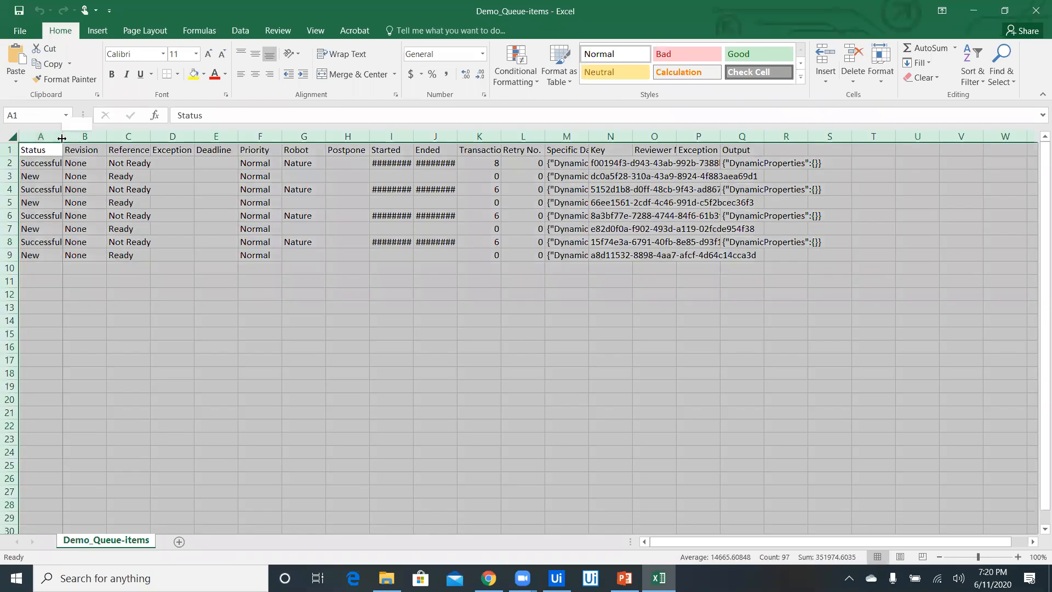
pyautogui.doubleClick(62, 136)
pyautogui.click(65, 176)
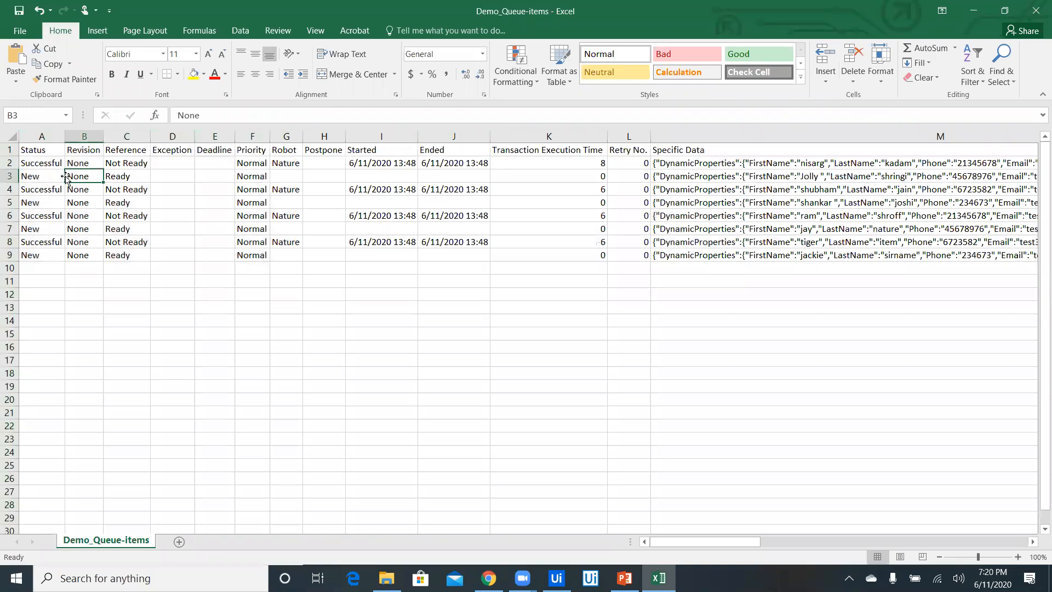
# Read across the first transaction's row in the exported sheet, from Status past Specific Data and Key, and back
pyautogui.press('Left')
pyautogui.press('Up')
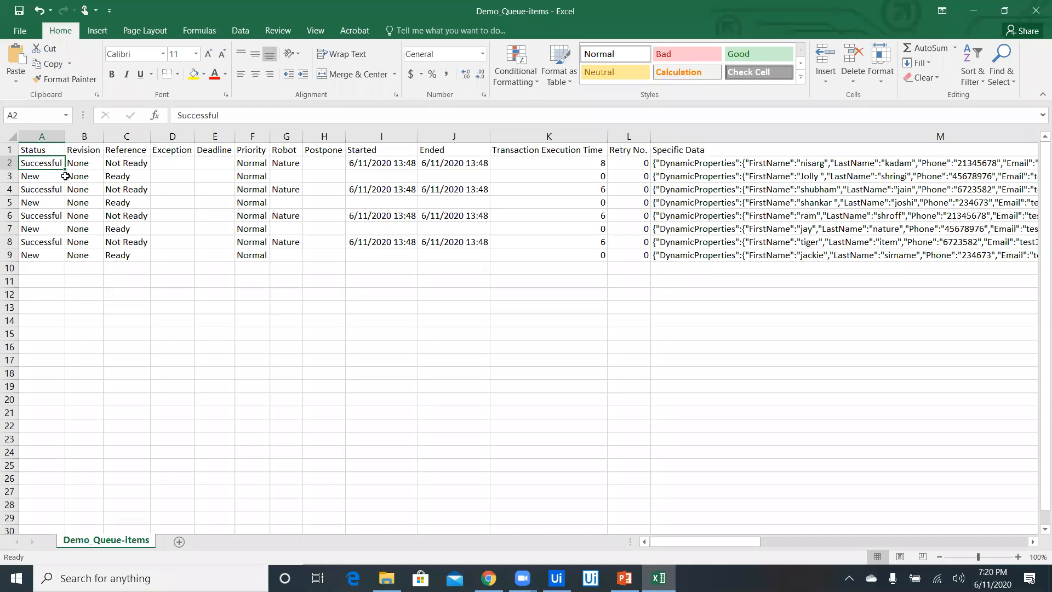
pyautogui.press('Right')
pyautogui.press('Right')
pyautogui.press('Right')
pyautogui.press('Right')
pyautogui.press('Right')
pyautogui.press('Right')
pyautogui.press('Right')
pyautogui.press('Right')
pyautogui.press('Right')
pyautogui.press('Right')
pyautogui.press('Right')
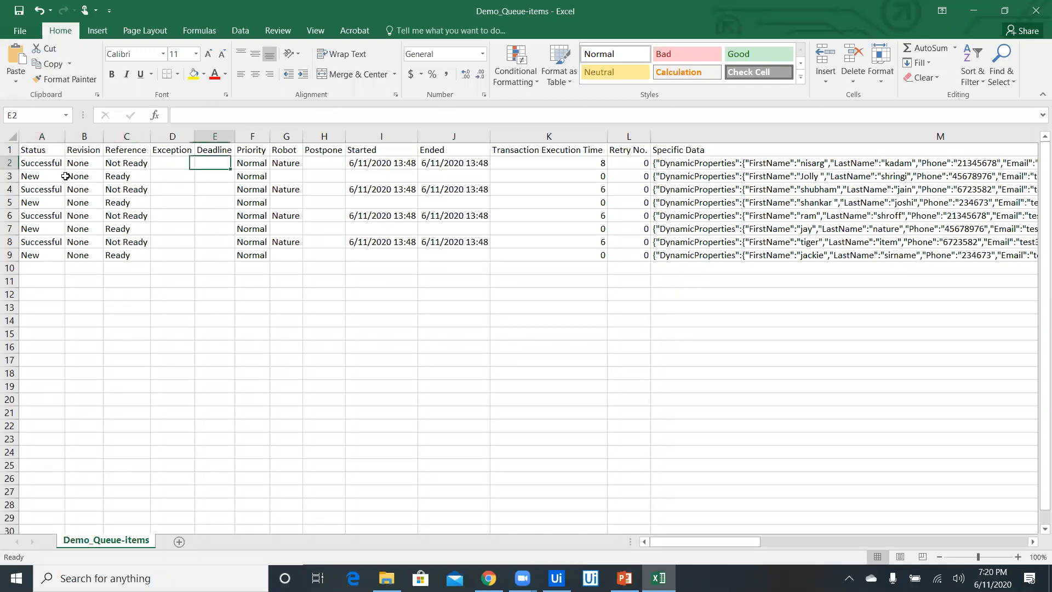
pyautogui.press('Right')
pyautogui.press('Right')
pyautogui.press('Right')
pyautogui.press('Right')
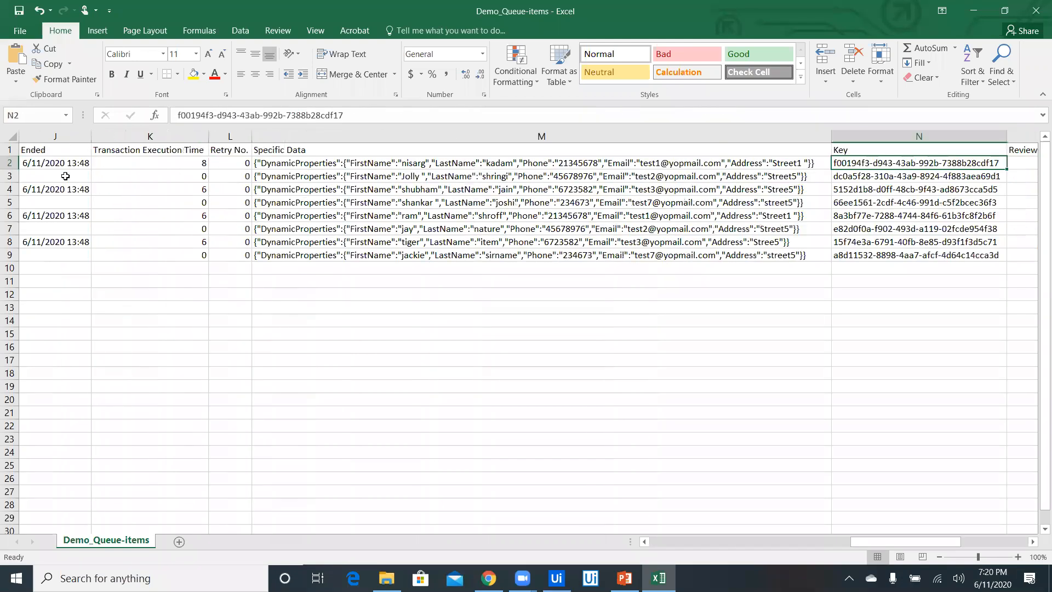
pyautogui.press('Right')
pyautogui.press('Right')
pyautogui.press('Right')
pyautogui.press('Left')
pyautogui.press('Left')
pyautogui.press('Left')
pyautogui.press('Left')
pyautogui.press('Left')
pyautogui.press('Left')
pyautogui.press('Left')
pyautogui.press('Left')
pyautogui.press('Left')
pyautogui.press('Left')
pyautogui.press('Left')
pyautogui.press('Left')
pyautogui.press('Left')
pyautogui.press('Left')
pyautogui.press('Left')
pyautogui.press('Left')
pyautogui.press('Left')
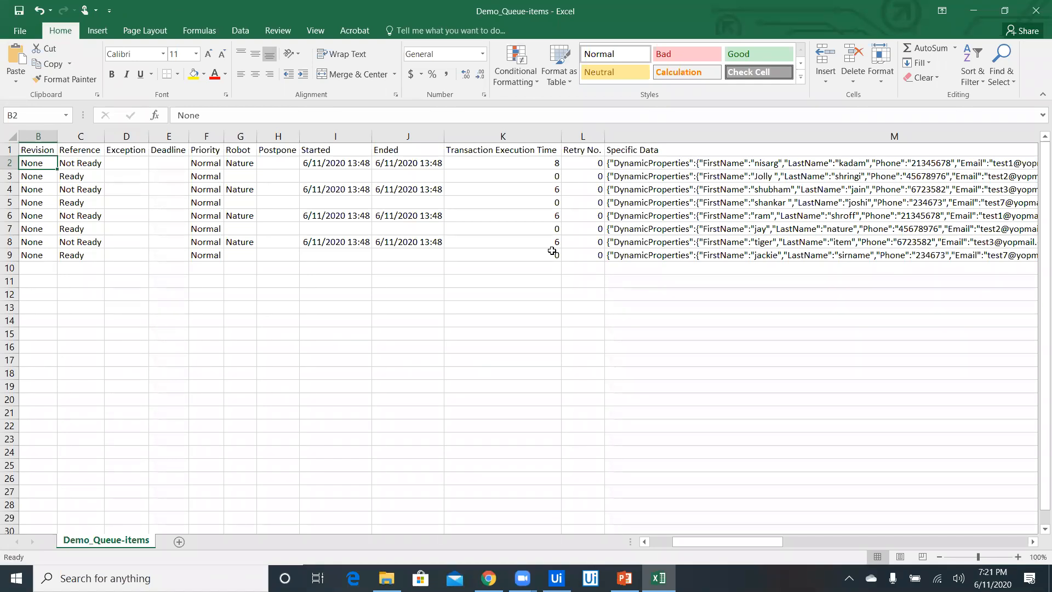
# Examine the first transaction's Deadline, Started, Transaction Execution Time, Retry No., Specific Data and Key columns
pyautogui.press('Right')
pyautogui.press('Right')
pyautogui.press('Right')
pyautogui.press('Right')
pyautogui.press('Right')
pyautogui.press('Right')
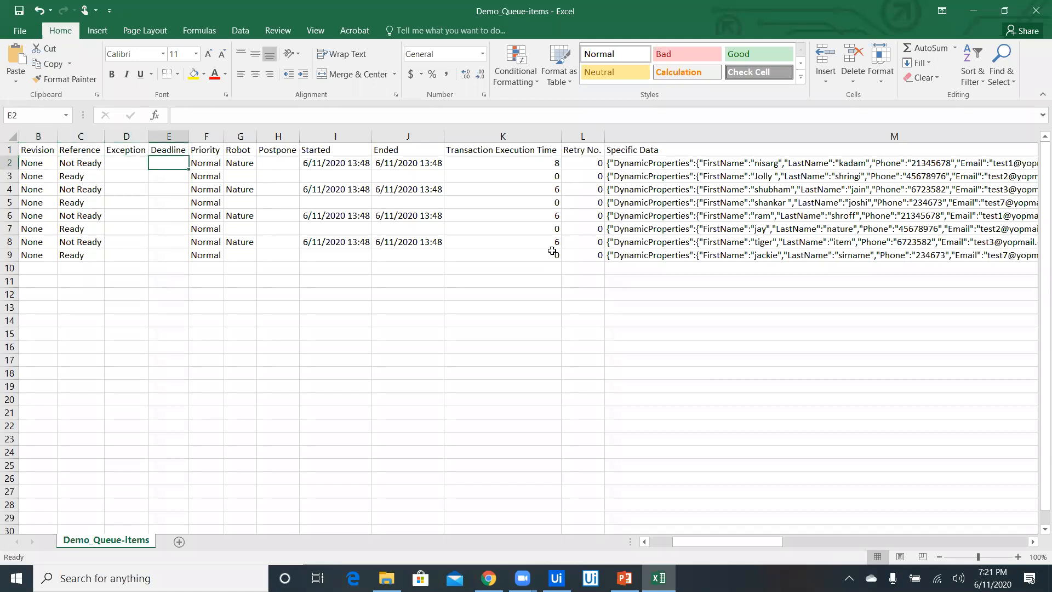
pyautogui.press('Right')
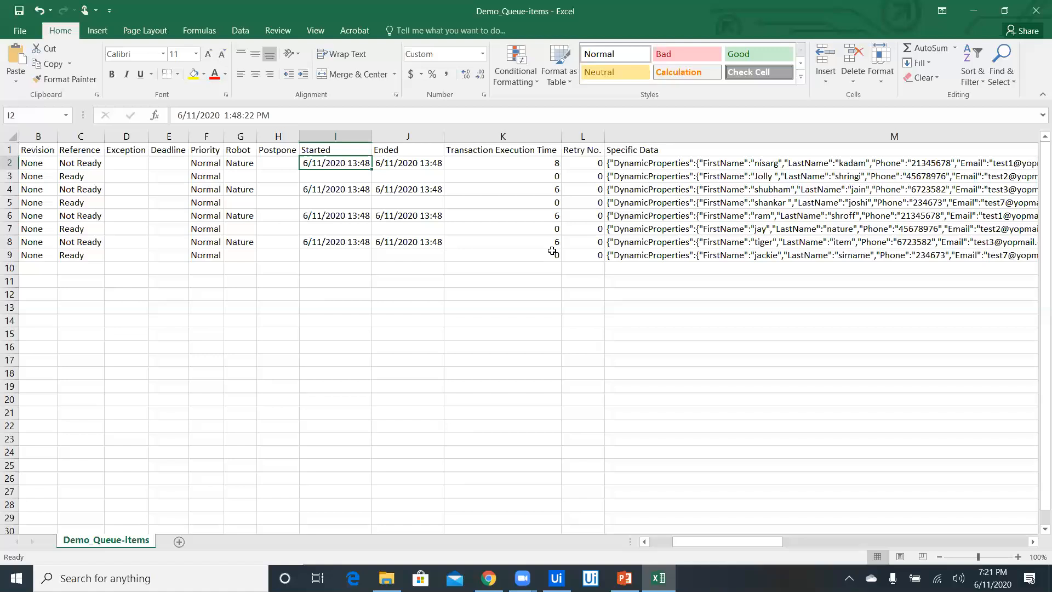
pyautogui.press('Right')
pyautogui.press('Right')
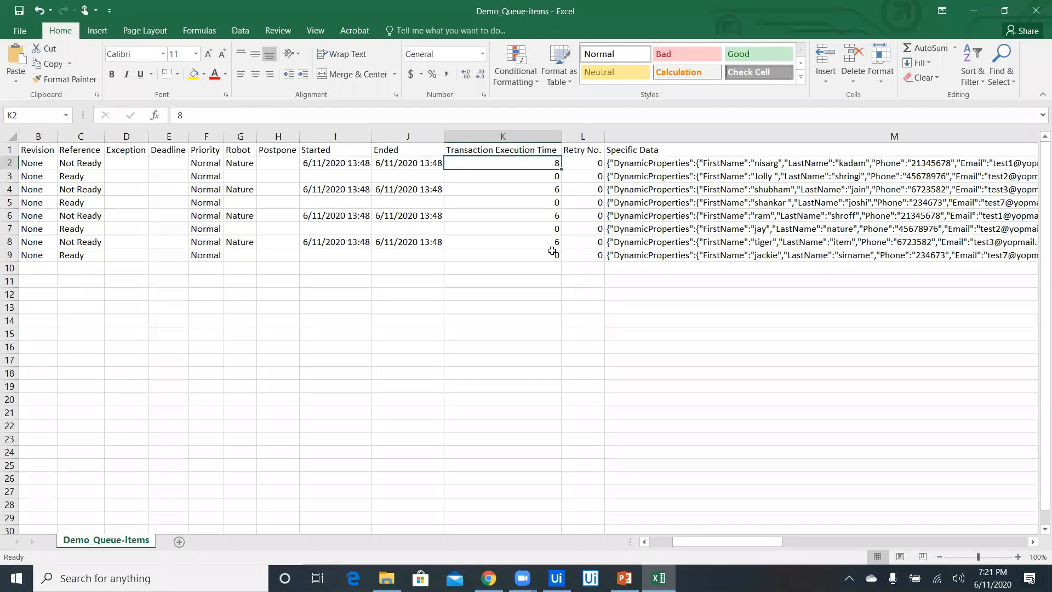
pyautogui.press('Right')
pyautogui.press('Right')
pyautogui.press('Right')
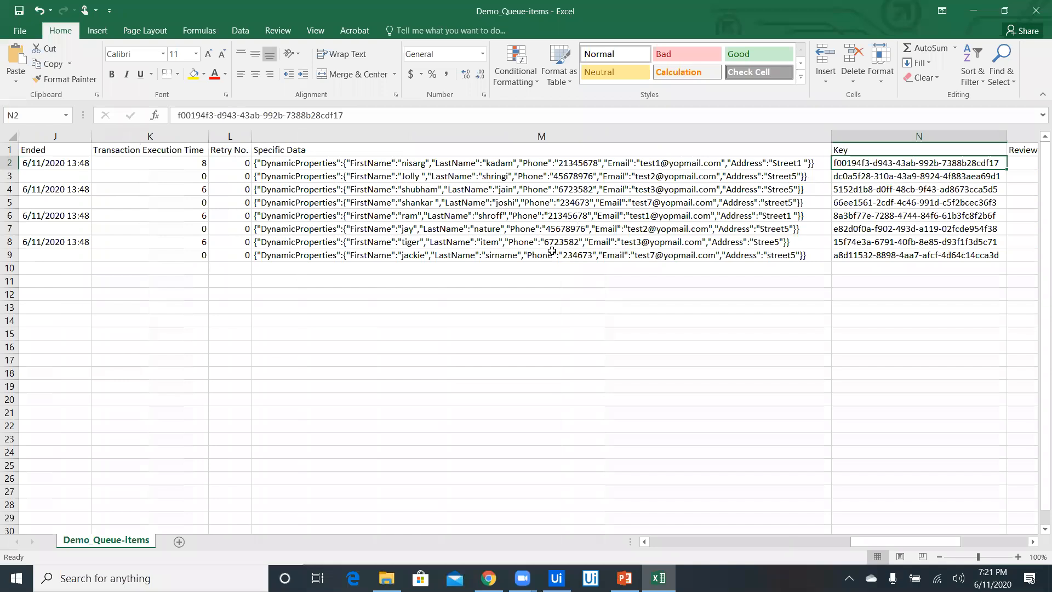
pyautogui.press('Left')
pyautogui.press('Left')
pyautogui.press('Left')
pyautogui.press('Left')
pyautogui.press('Left')
pyautogui.press('Left')
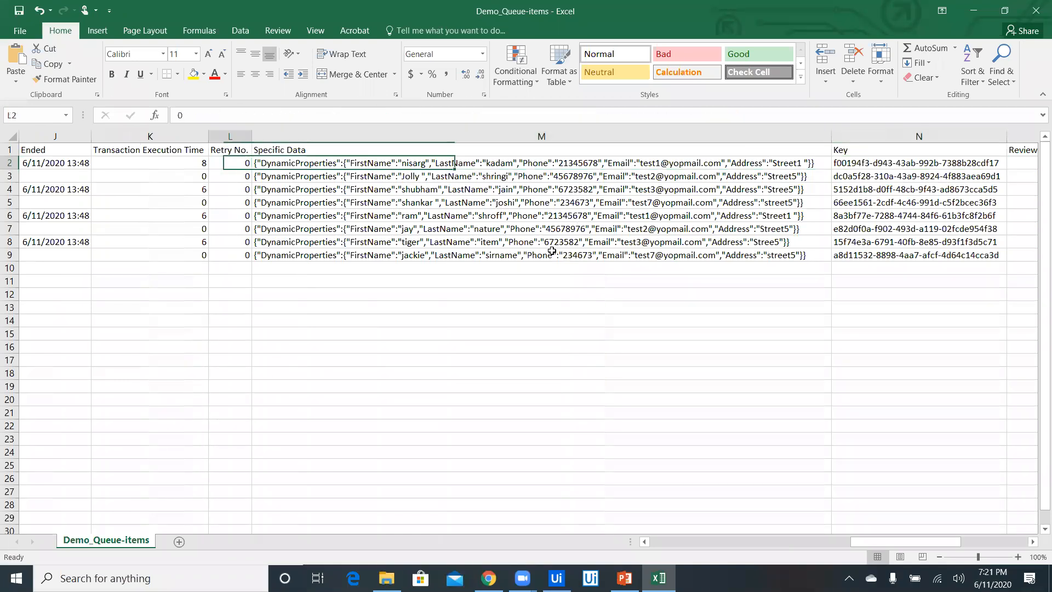
pyautogui.press('Left')
pyautogui.press('Left')
pyautogui.press('Left')
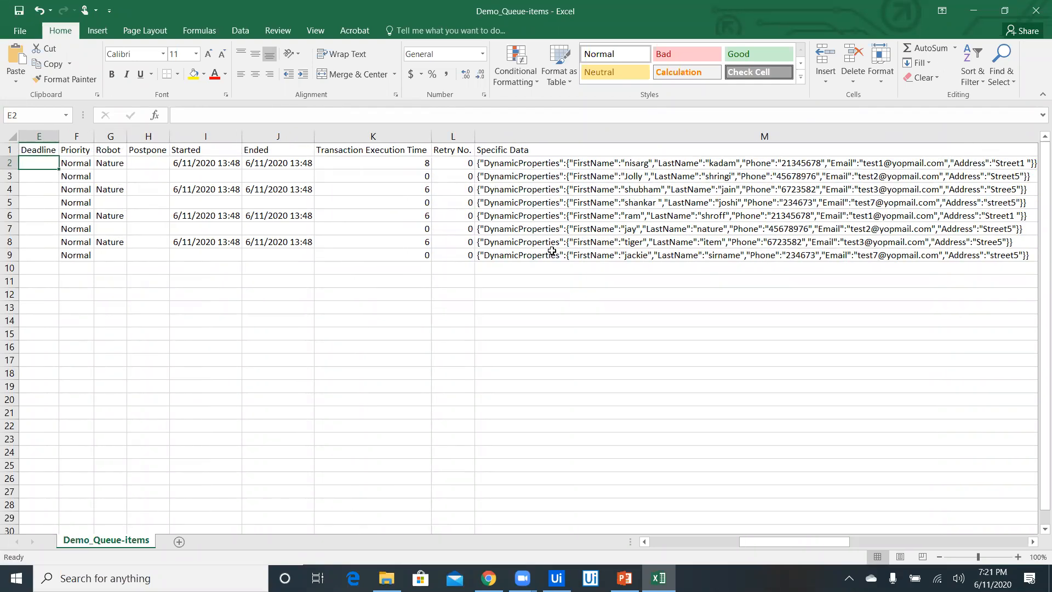
# Review the Priority column down to the last transaction in row 9, and return to its Status
pyautogui.press('Down')
pyautogui.press('Right')
pyautogui.press('Down')
pyautogui.press('Down')
pyautogui.press('Down')
pyautogui.press('Down')
pyautogui.press('Down')
pyautogui.press('Down')
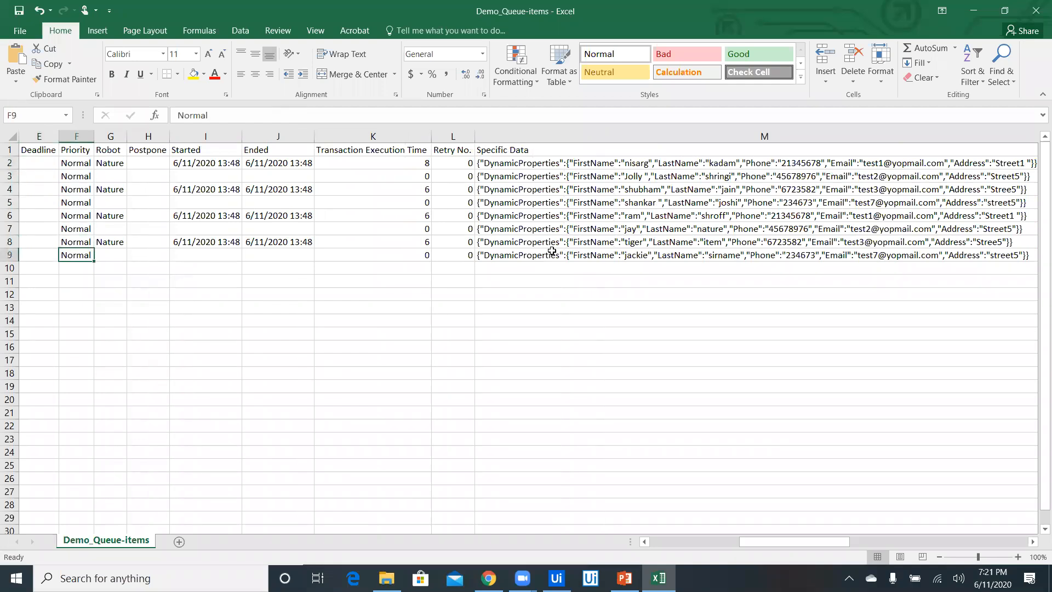
pyautogui.press('Left')
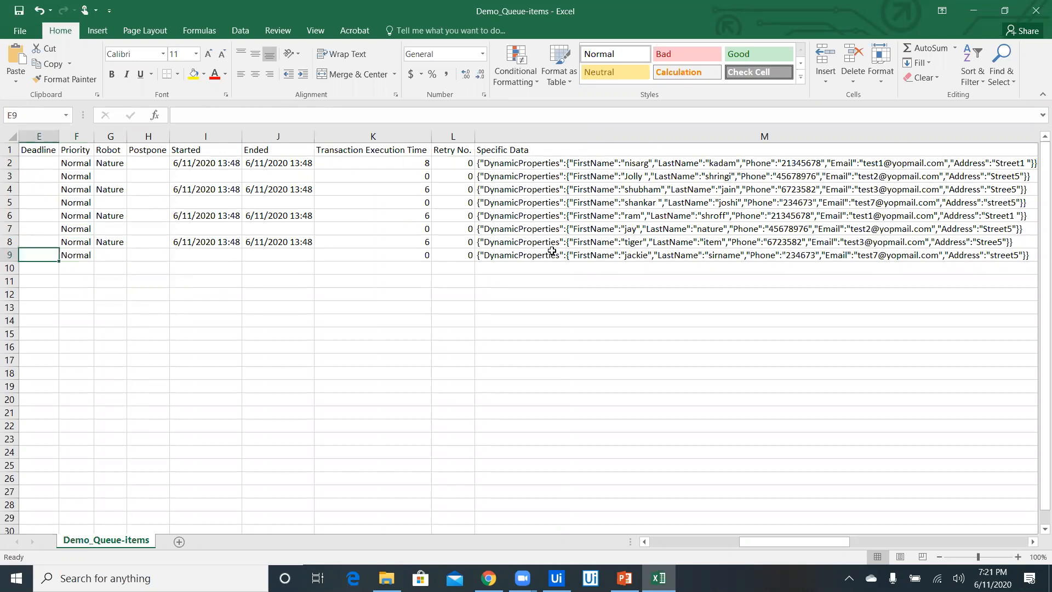
pyautogui.press('Home')
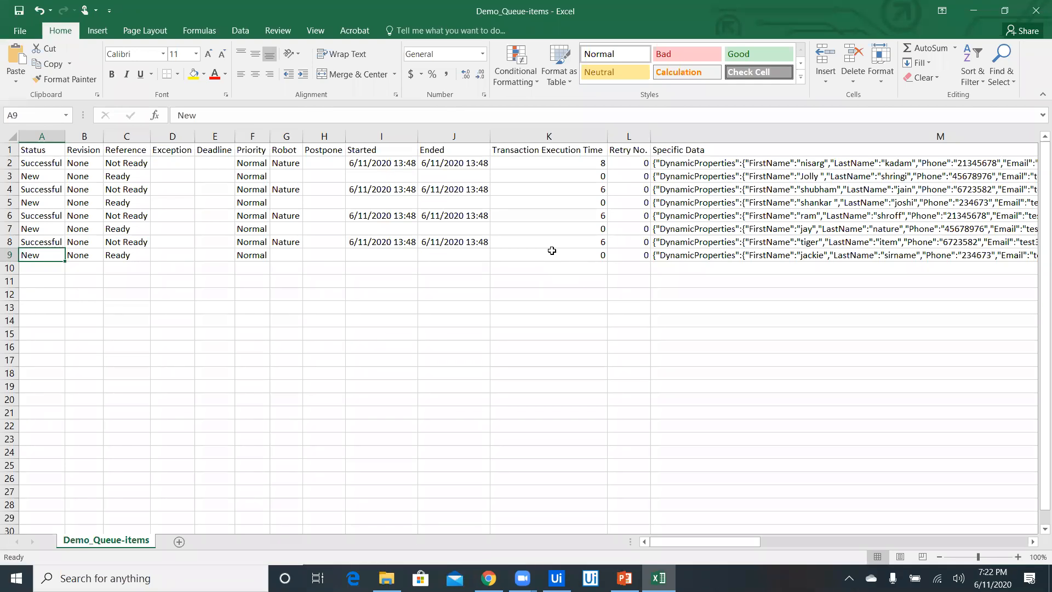
# Close the Demo_Queue-items workbook and advance the PowerPoint presentation to the UiPath Orchestrator Queue Triggers slide
pyautogui.click(1036, 7)
pyautogui.click(486, 304)
pyautogui.click(475, 304)
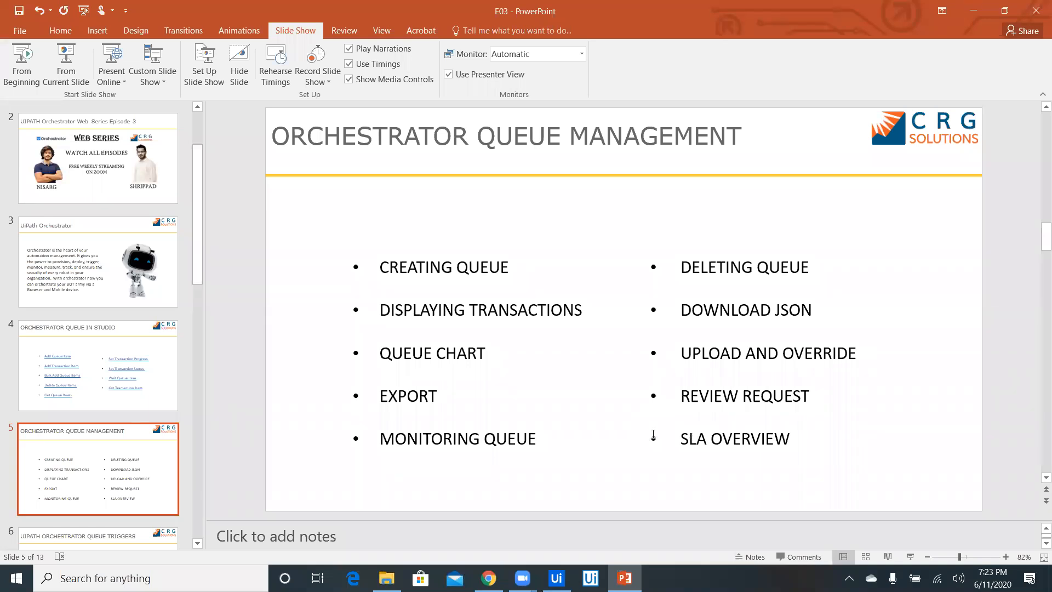
pyautogui.scroll(-1, 653, 435)
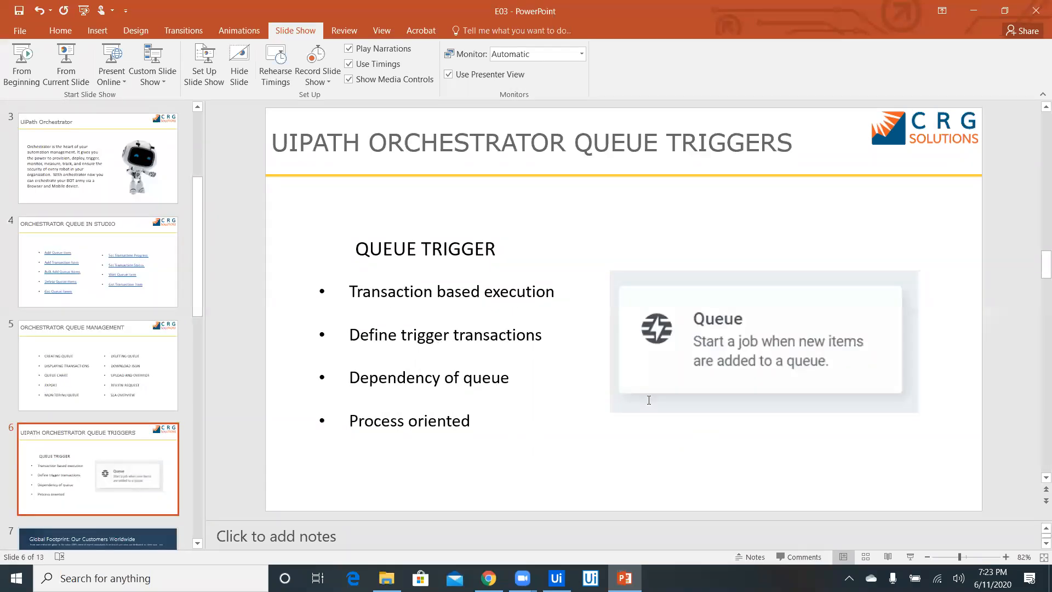